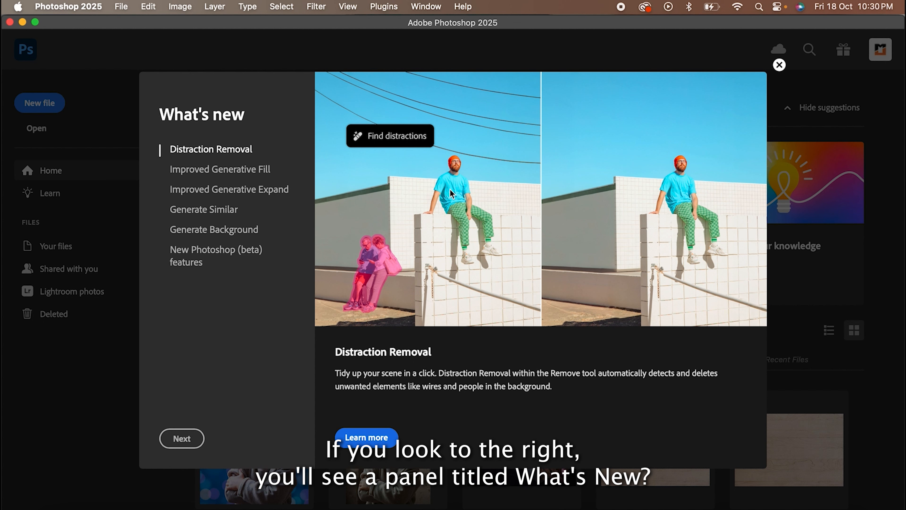
Step: Read about Improved Generative Fill and Improved Generative Expand in the What's new overview
click(213, 170)
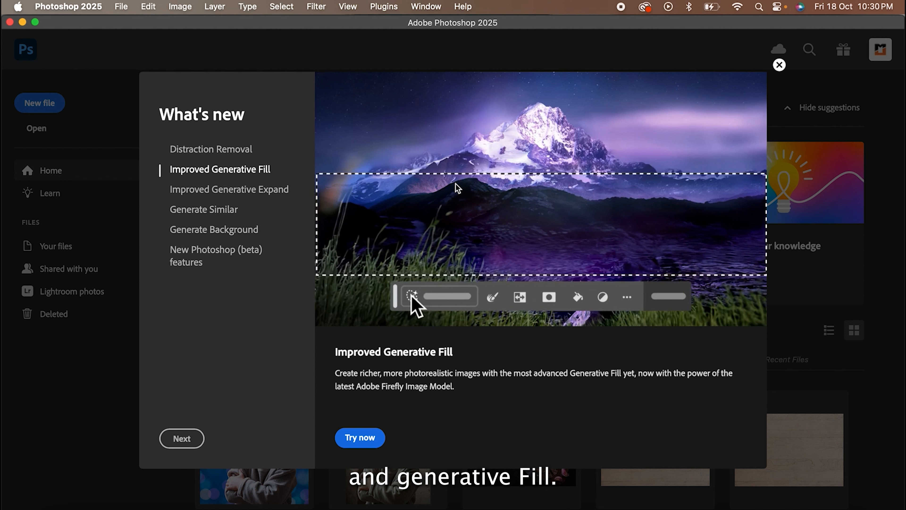
click(274, 190)
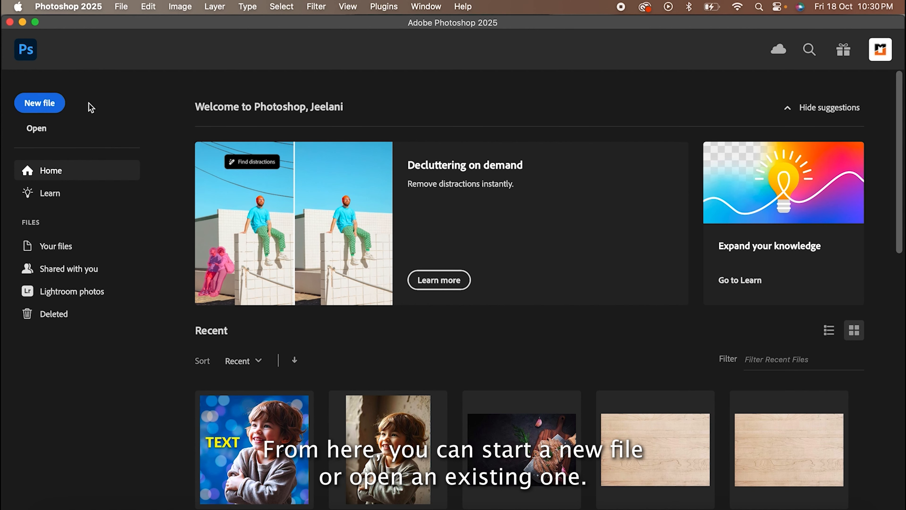
Step: Browse the hands-on tutorials and the More tutorials list on the Learn page
click(30, 137)
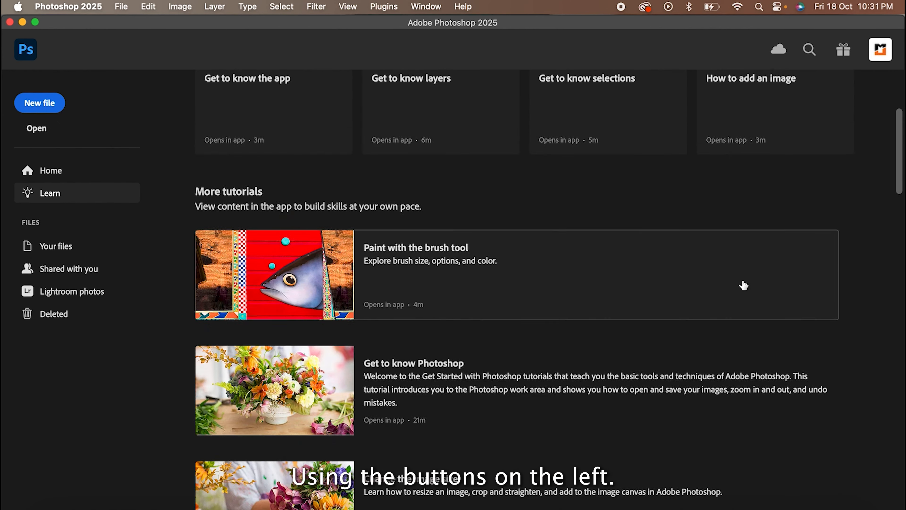
scroll(743, 285, down, 3)
scroll(743, 285, down, 3)
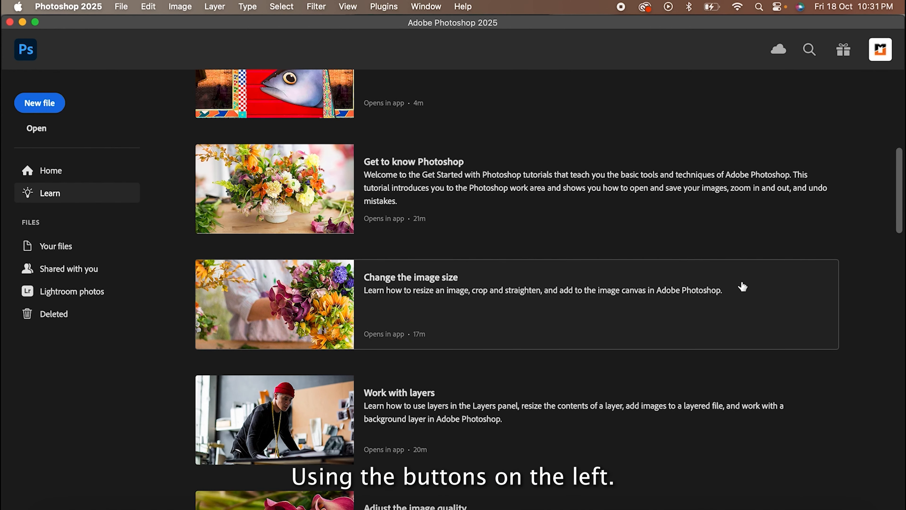
scroll(743, 285, up, 10)
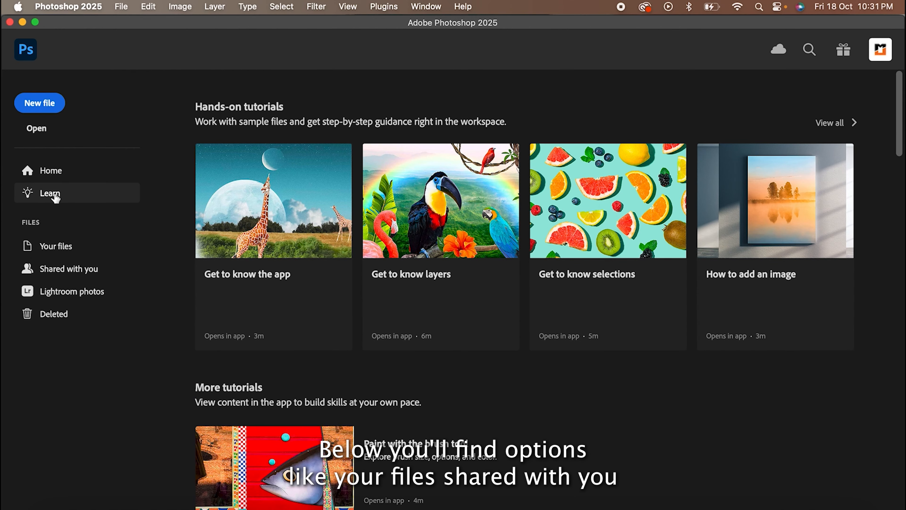
Step: Look through the Your files, Shared with you and Lightroom photos sections, and return to the Home screen
click(57, 170)
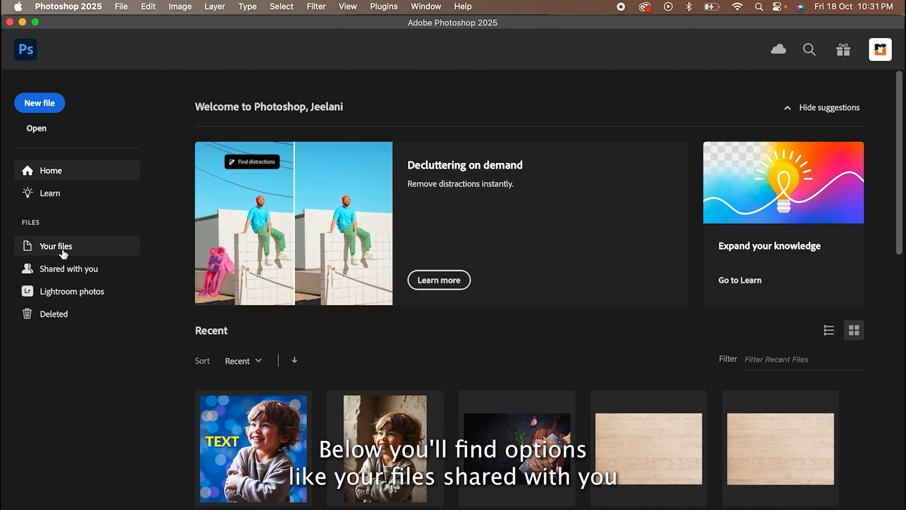
click(63, 253)
click(95, 278)
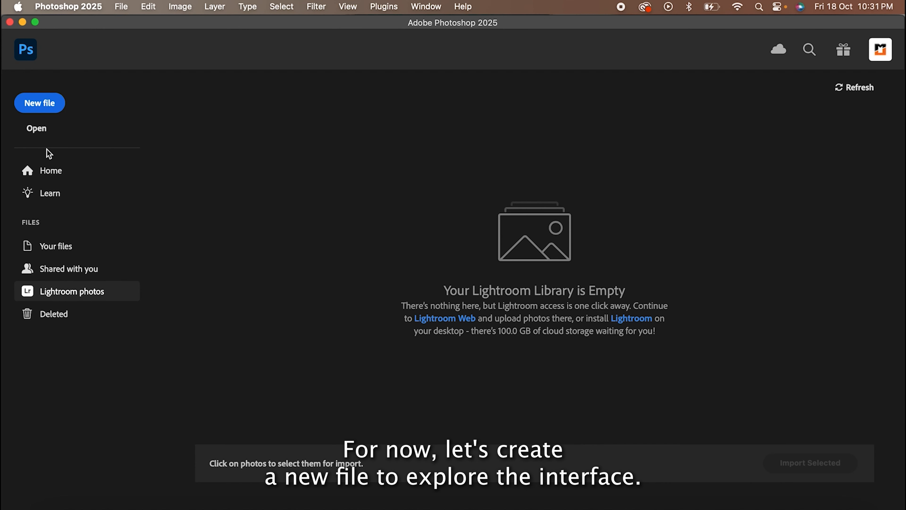
click(54, 175)
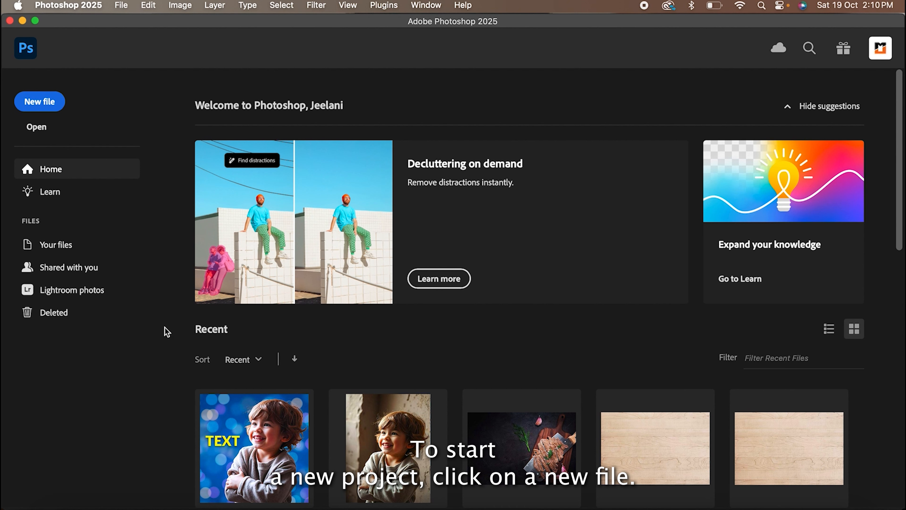
Step: Start a new document and review the Photo, Print, Art & Illustration and Web preset categories
click(50, 107)
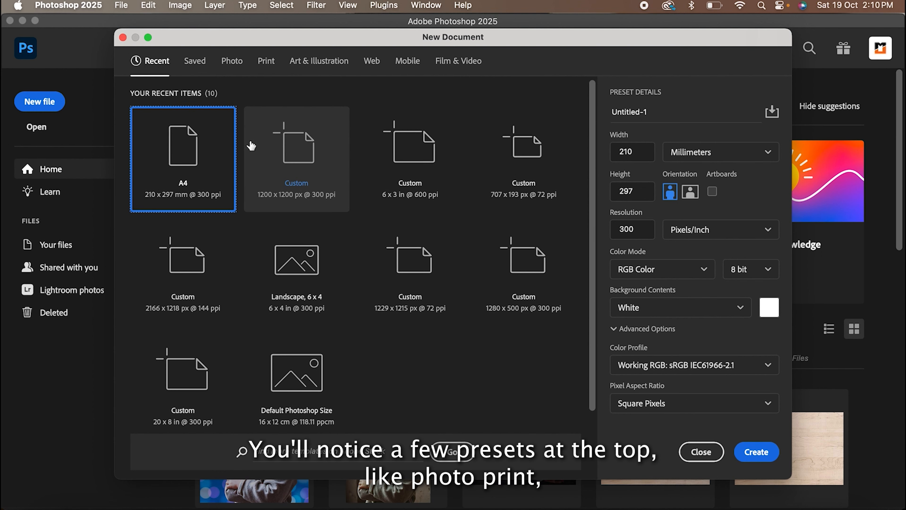
click(232, 61)
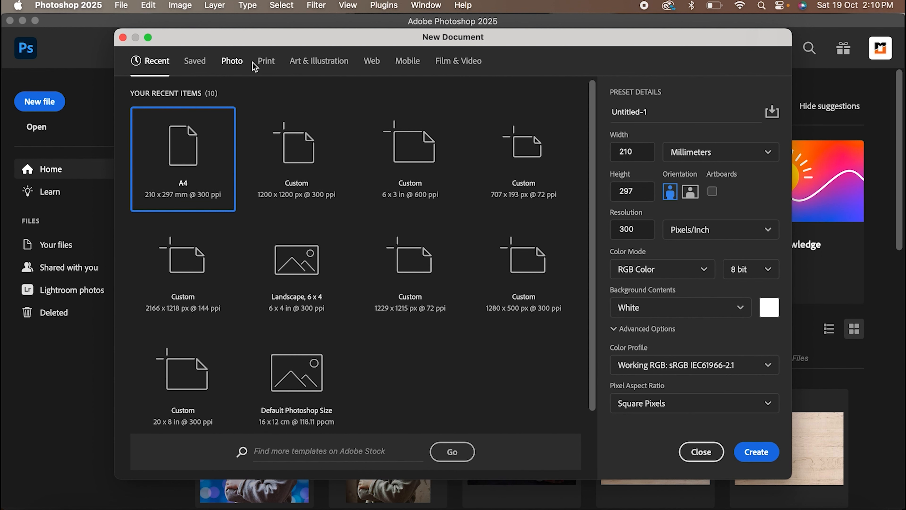
click(267, 62)
click(306, 62)
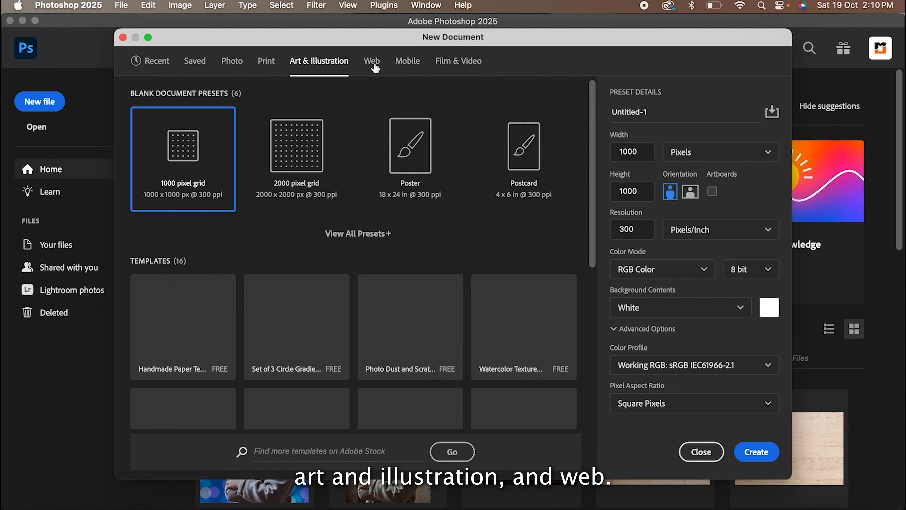
click(372, 62)
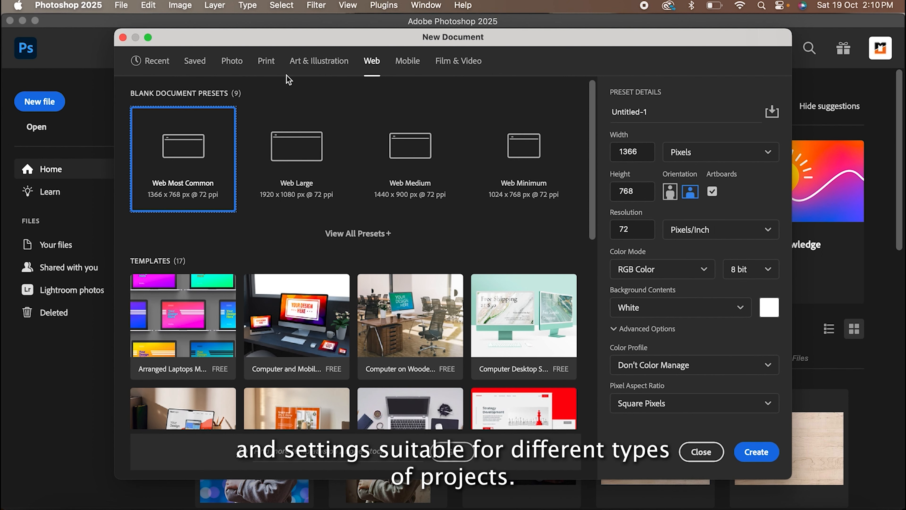
Step: Compare the Letter and A4 print presets and choose A4, 210 x 297 mm at 300 ppi
click(265, 64)
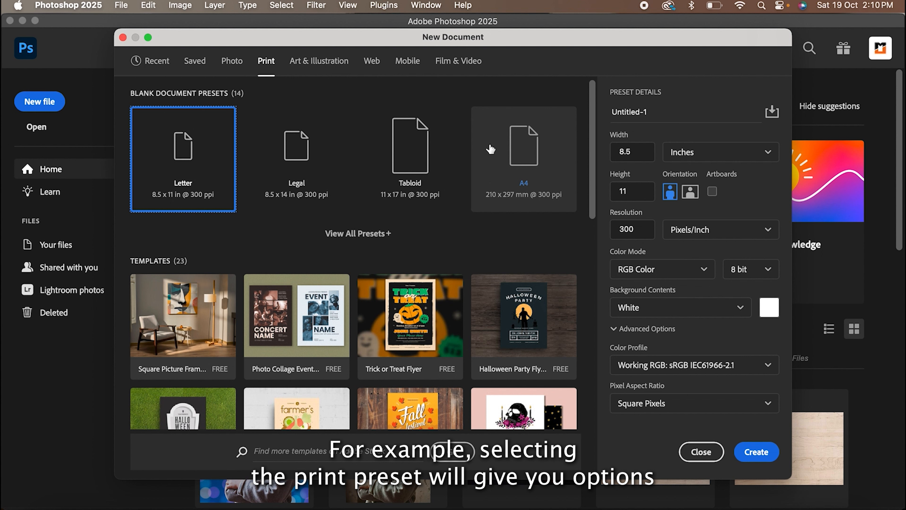
click(490, 149)
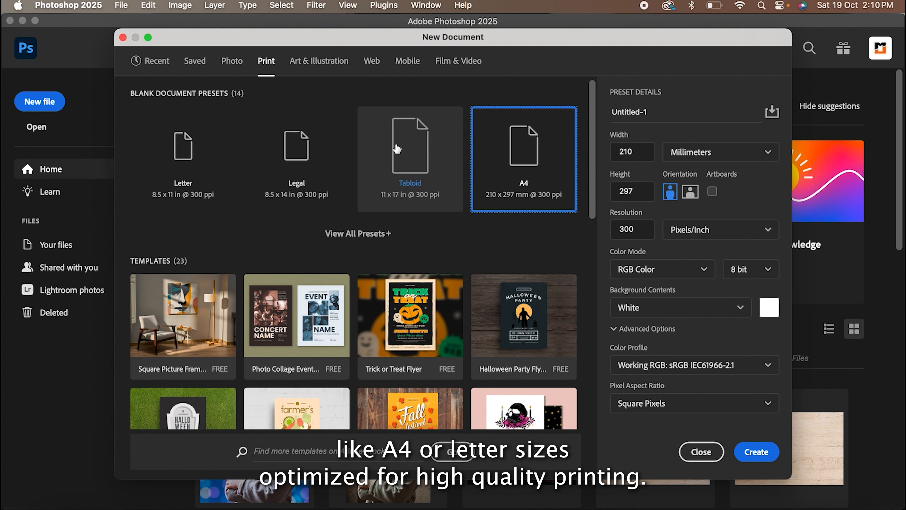
click(201, 148)
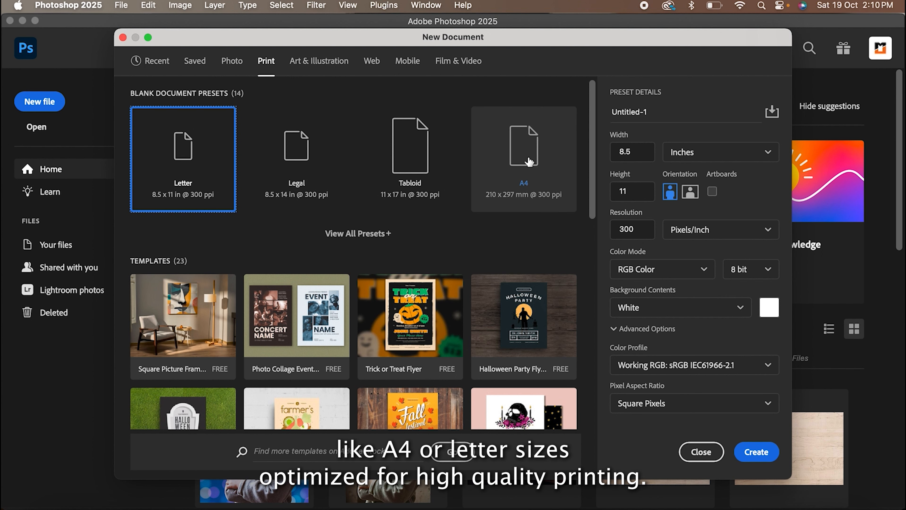
click(529, 162)
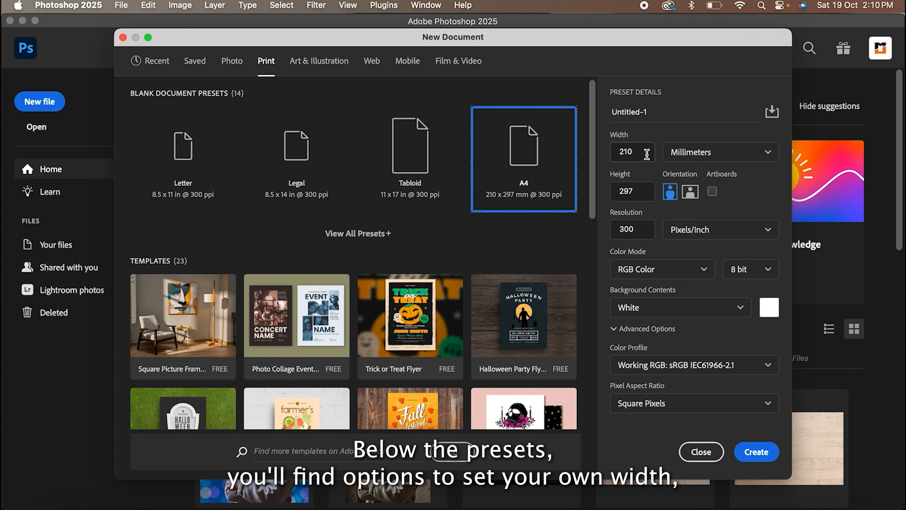
Step: Check the height and resolution settings, and try CMYK Color as the color mode before restoring RGB Color
click(644, 195)
click(644, 233)
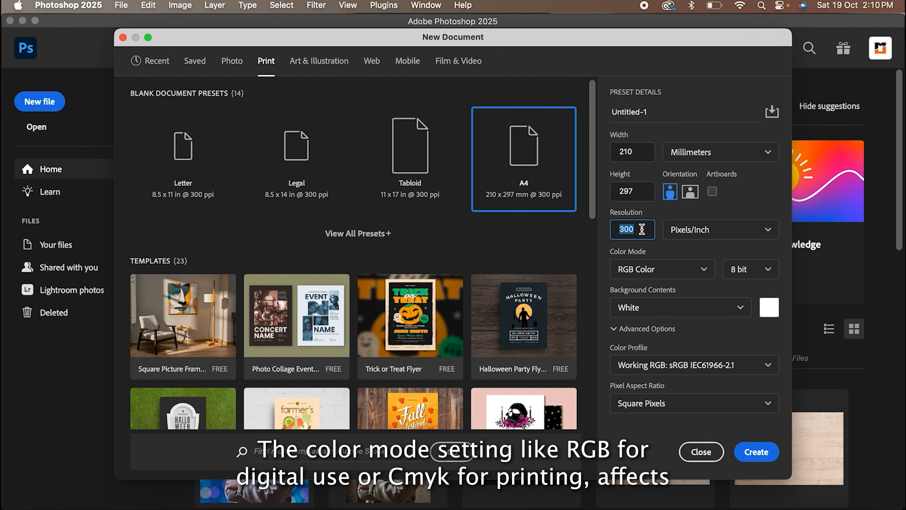
click(701, 272)
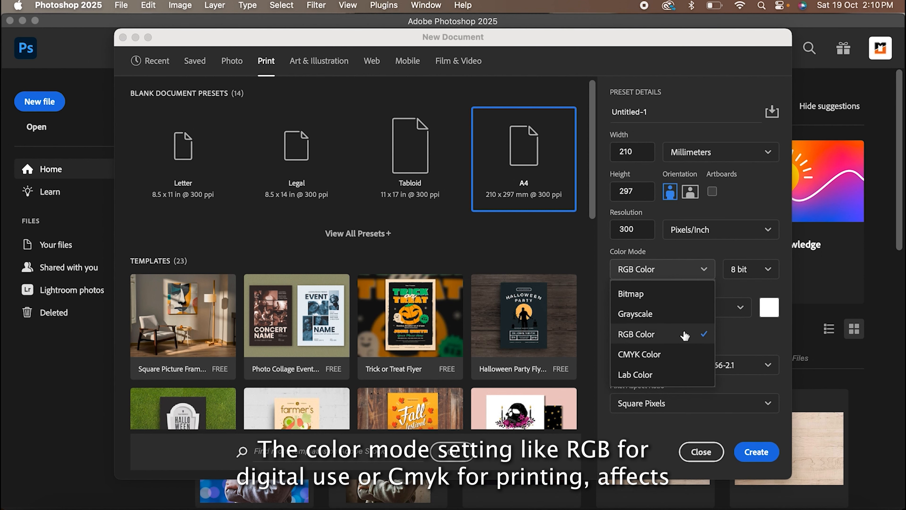
click(680, 354)
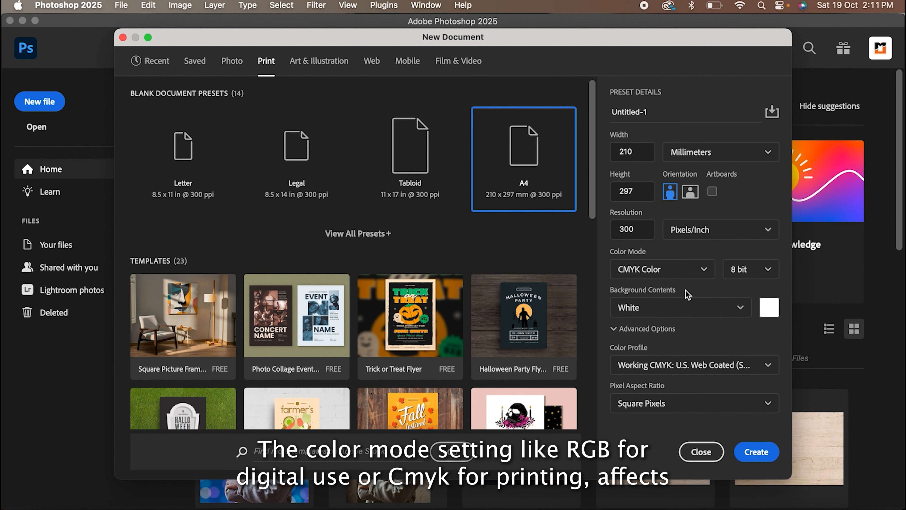
click(689, 270)
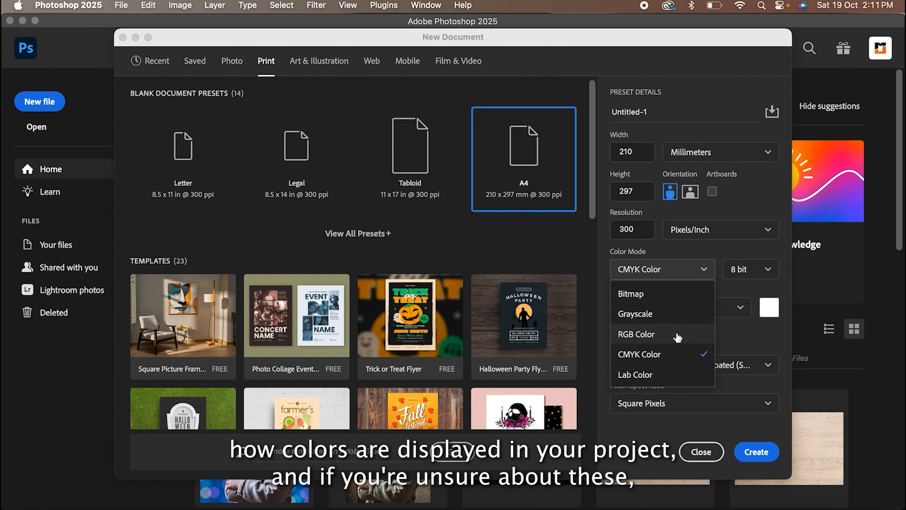
click(677, 336)
Step: Review the bit depth and background choices, and create the A4 document in 8 bit RGB Color with a white background
click(768, 268)
click(770, 270)
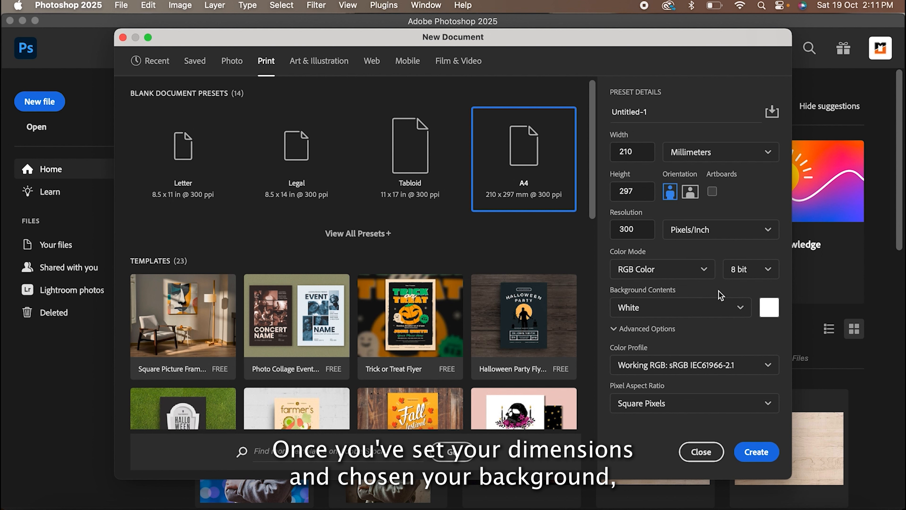
click(740, 310)
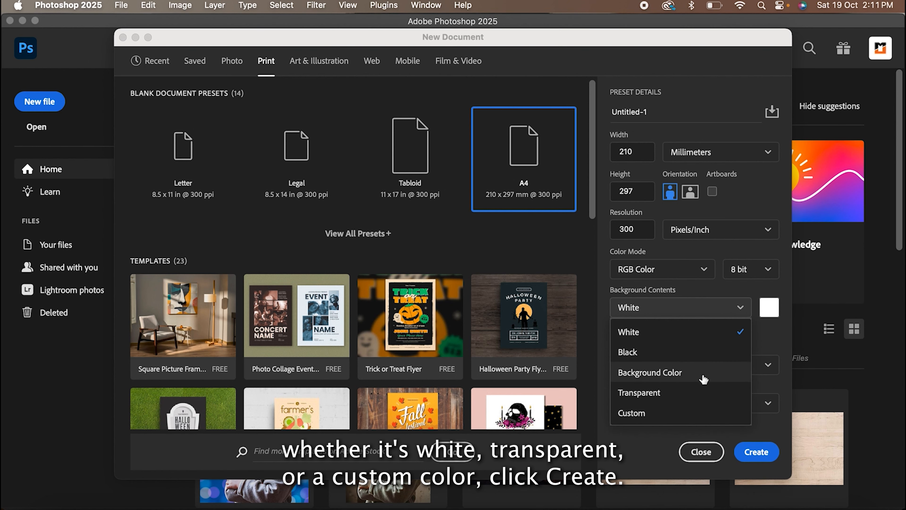
click(744, 309)
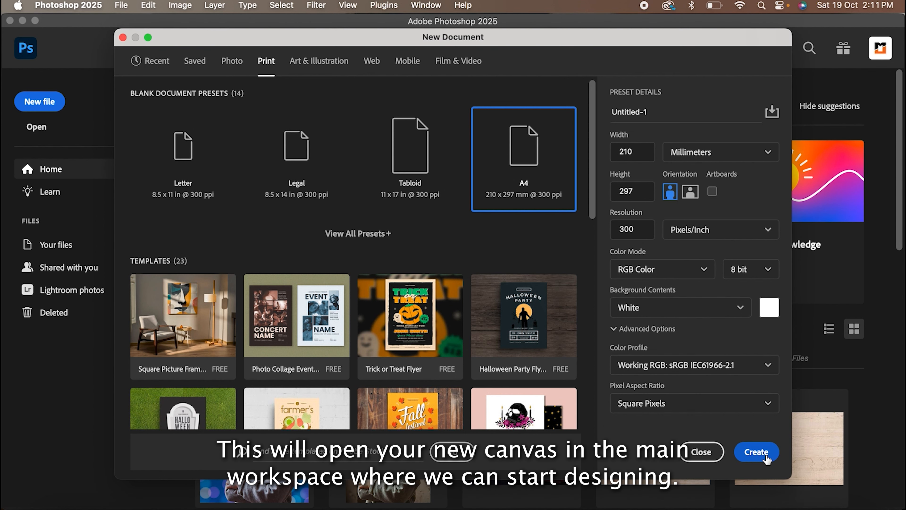
click(518, 147)
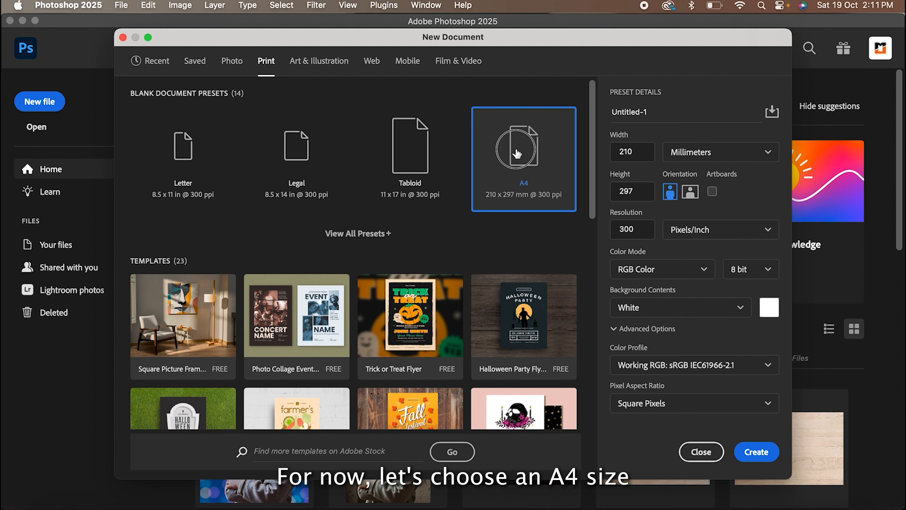
click(757, 451)
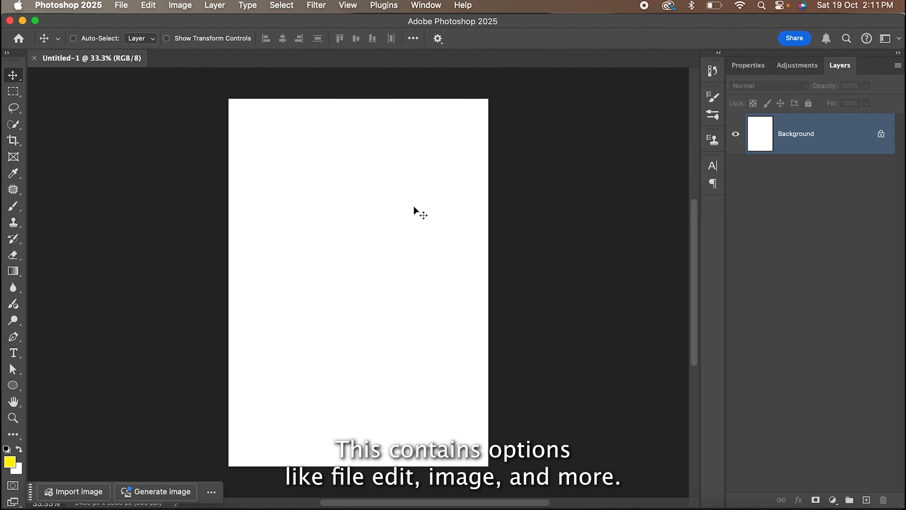
Step: Look through the File and Image commands without running any of them
click(122, 6)
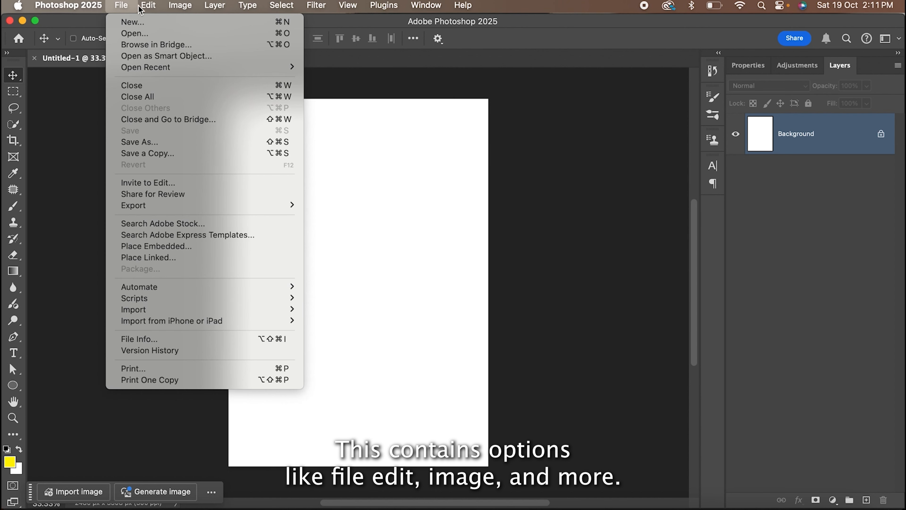
mouse_move(179, 7)
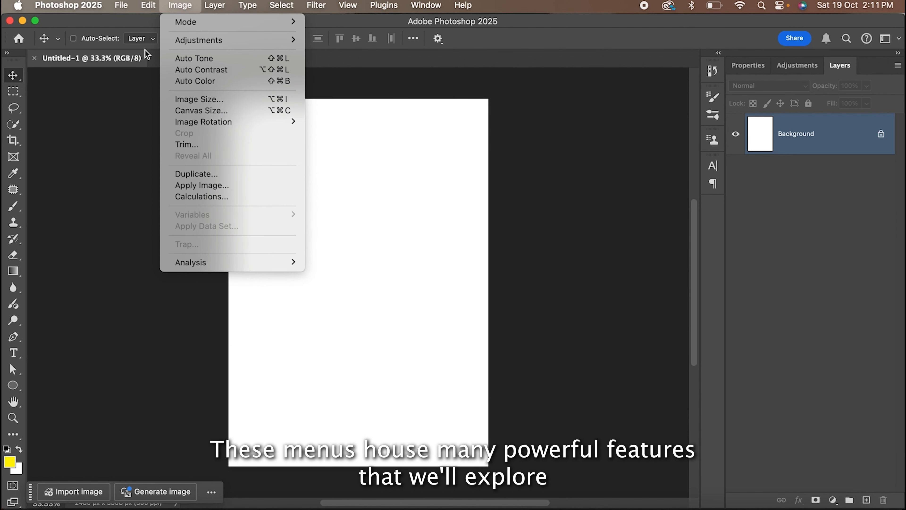
click(127, 139)
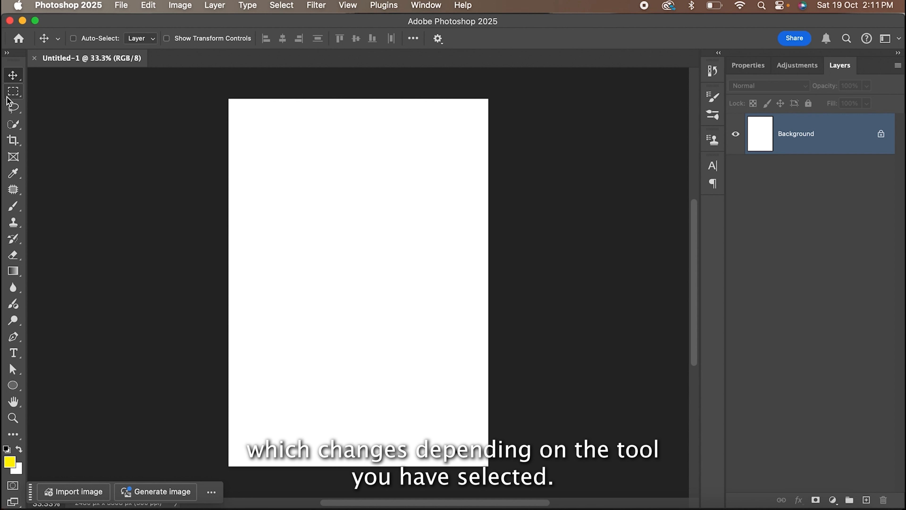
Step: Activate the Rectangular Marquee, Lasso and Quick Selection tools in turn to compare their options
click(13, 92)
click(13, 108)
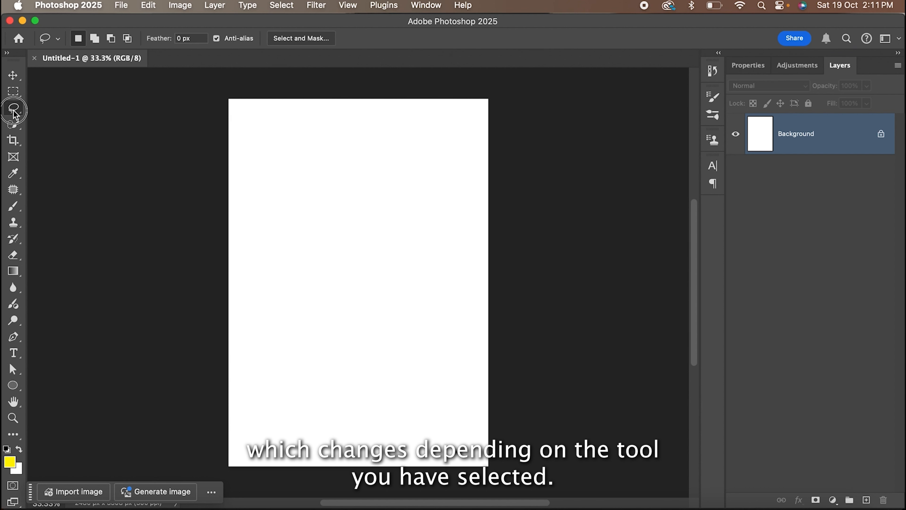
click(14, 125)
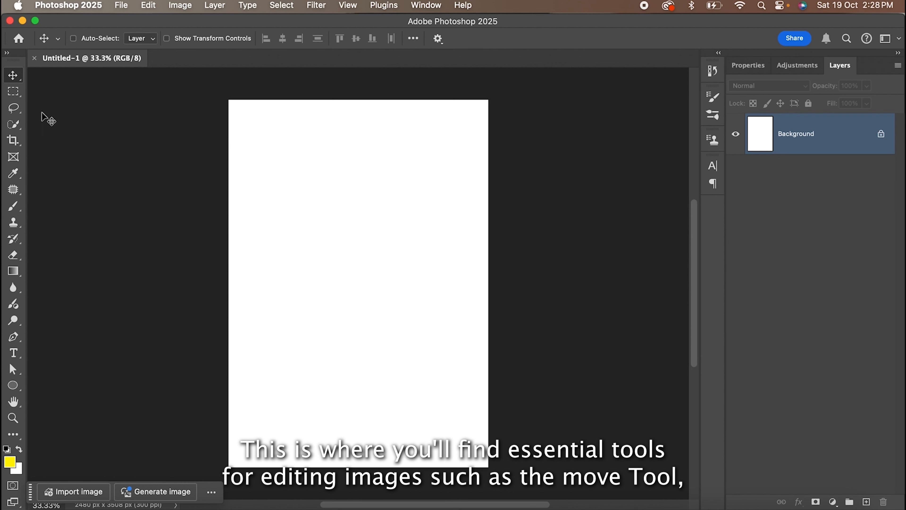
click(13, 124)
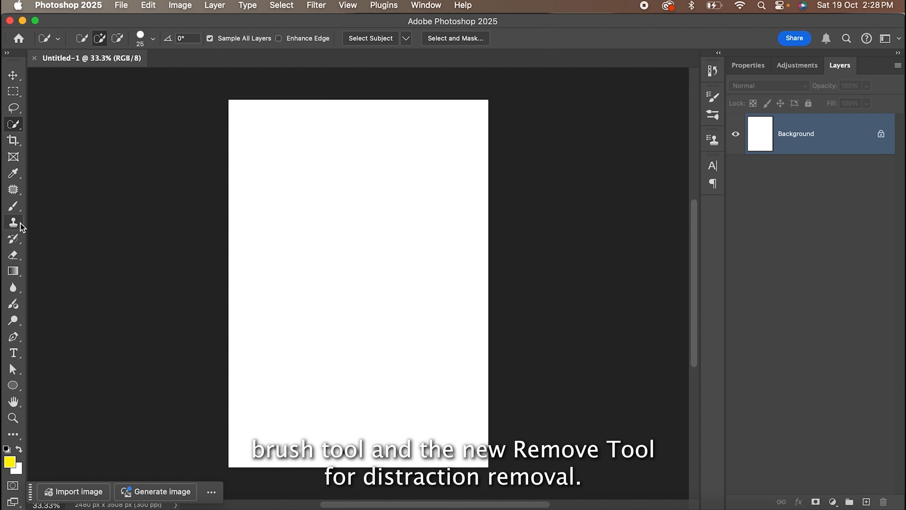
Step: Show the hidden tools grouped with the Patch Tool and with the Rectangular Marquee Tool
click(14, 189)
right_click(13, 188)
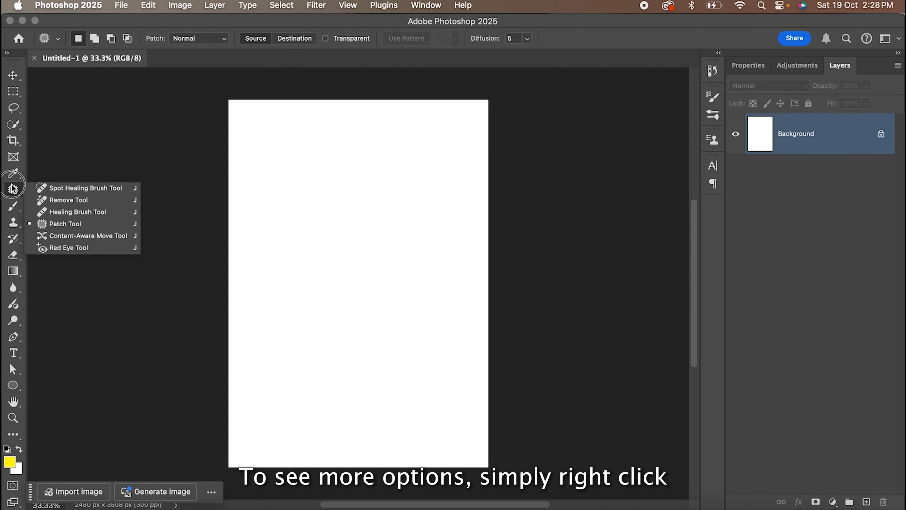
click(13, 188)
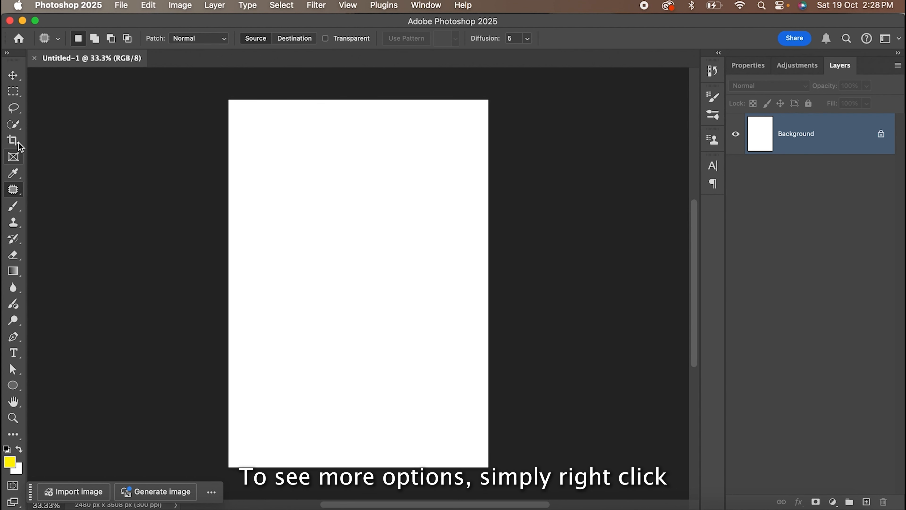
click(13, 92)
right_click(13, 91)
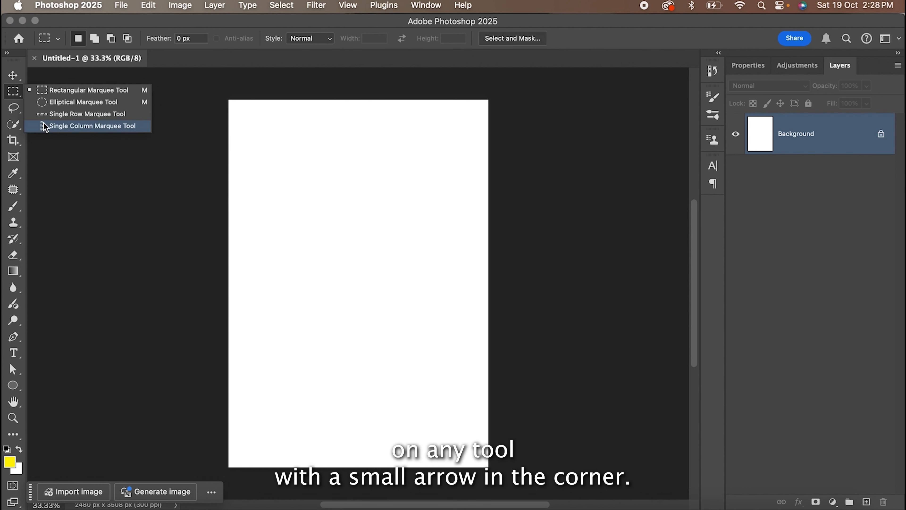
click(18, 99)
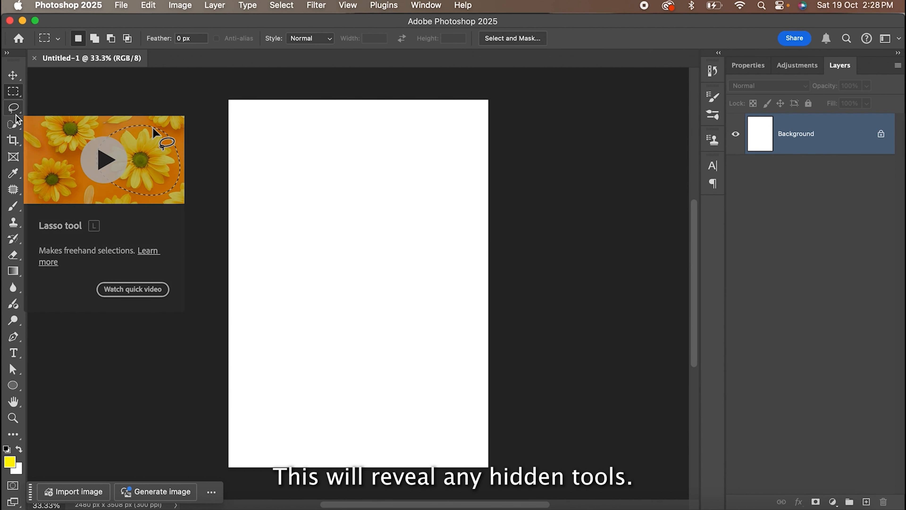
Step: Activate the Move tool, switch to the Brush tool, and show the hidden tools grouped with it
click(13, 76)
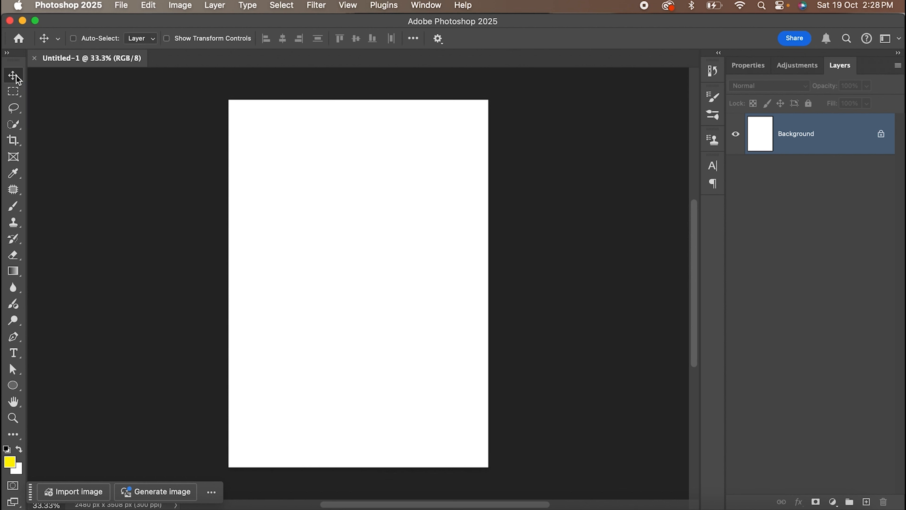
click(12, 206)
right_click(15, 206)
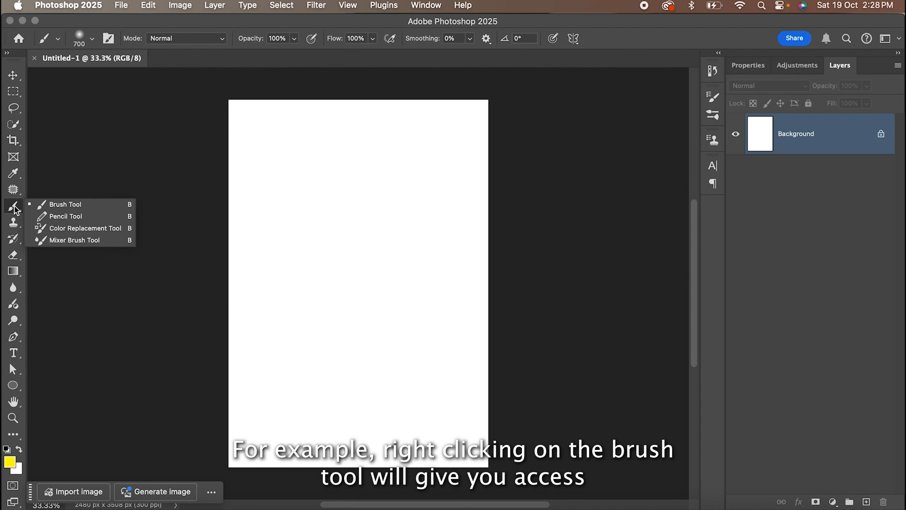
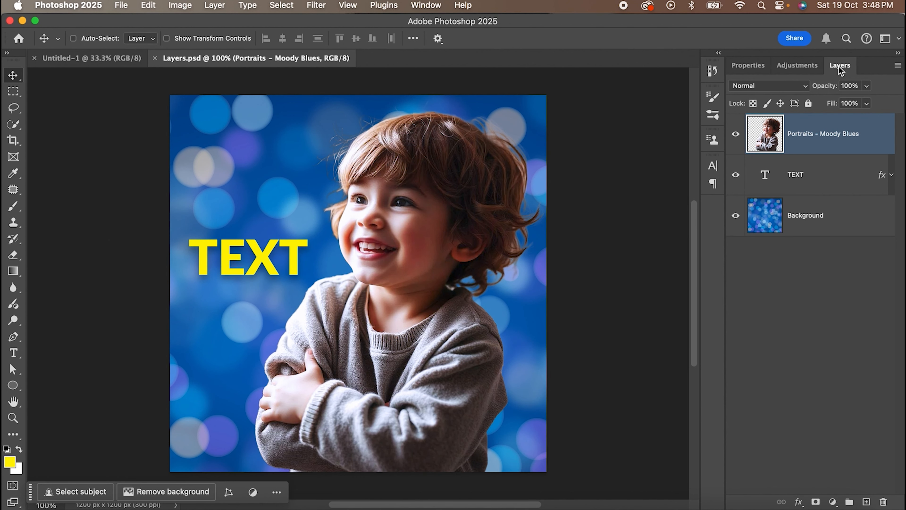
Step: Select the Background, TEXT and Portraits - Moody Blues layers of Layers.psd in turn to identify each one
mouse_move(841, 70)
click(820, 218)
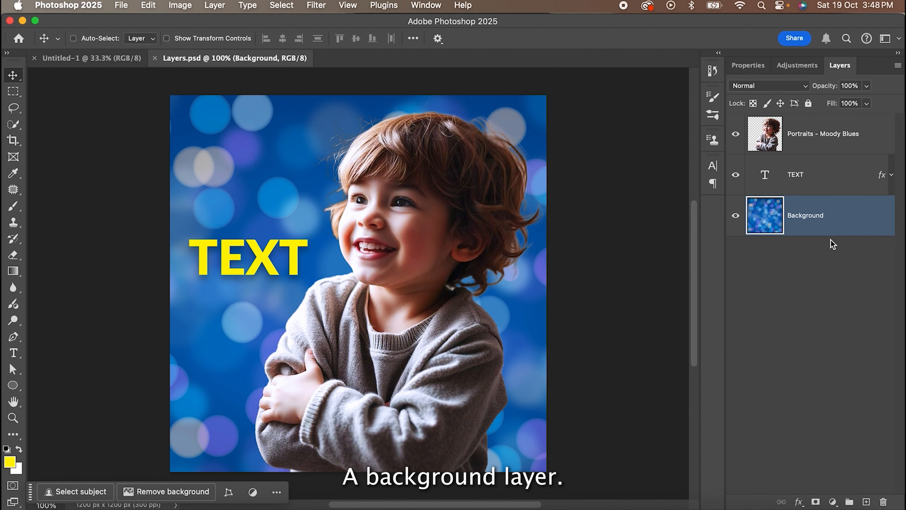
click(827, 175)
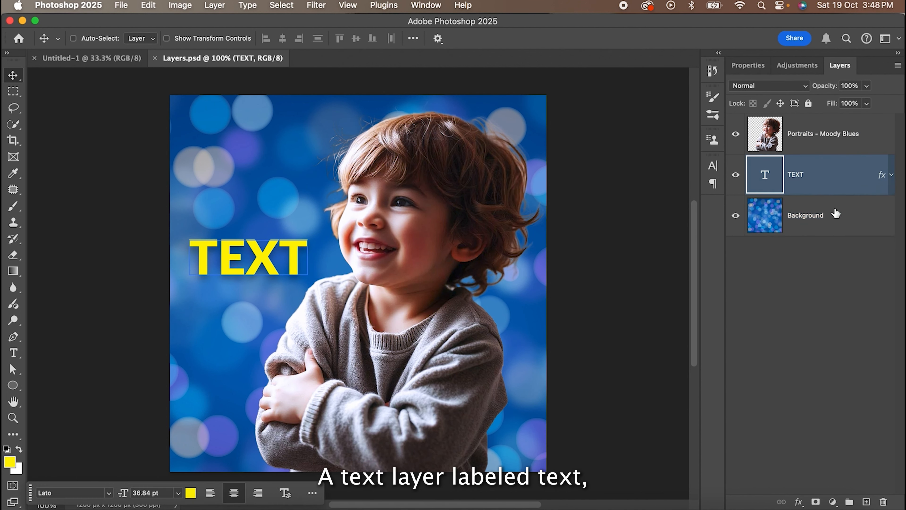
click(849, 145)
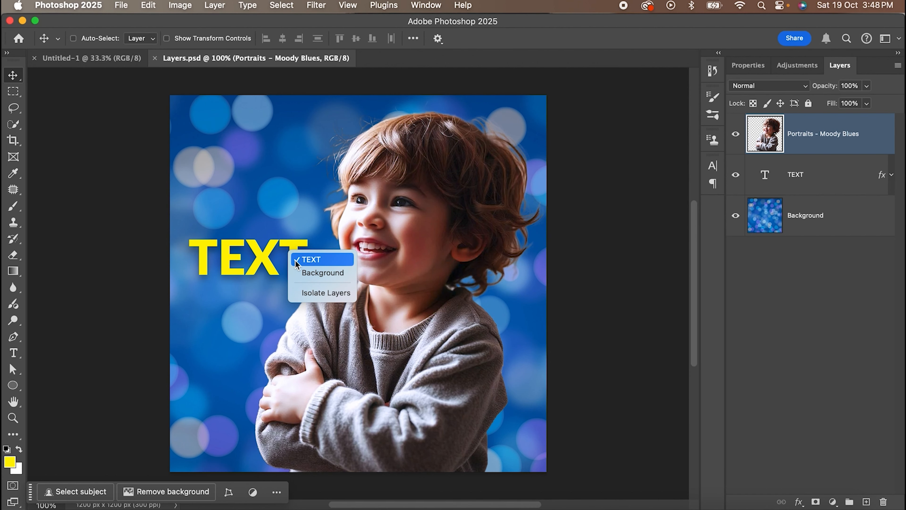
Step: Pick the TEXT layer from the canvas and compare the thumbnails of the portrait and text layers
click(296, 261)
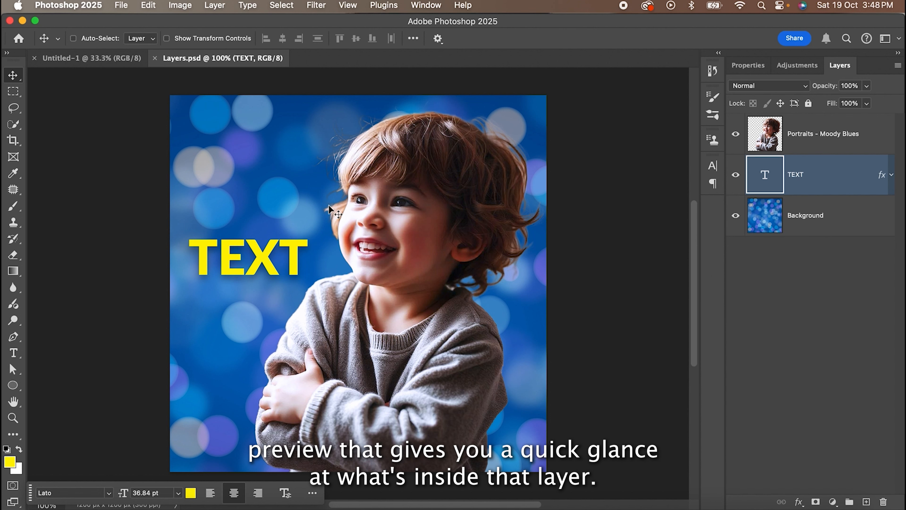
click(760, 135)
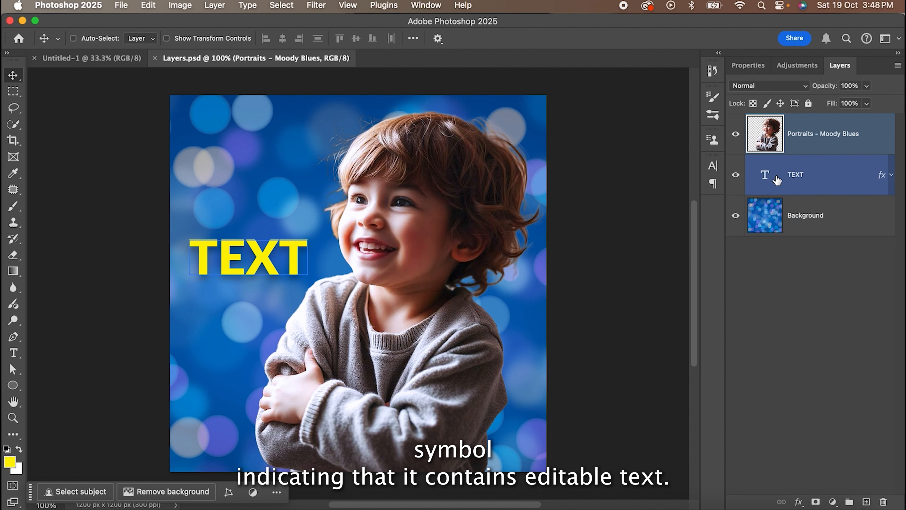
click(767, 175)
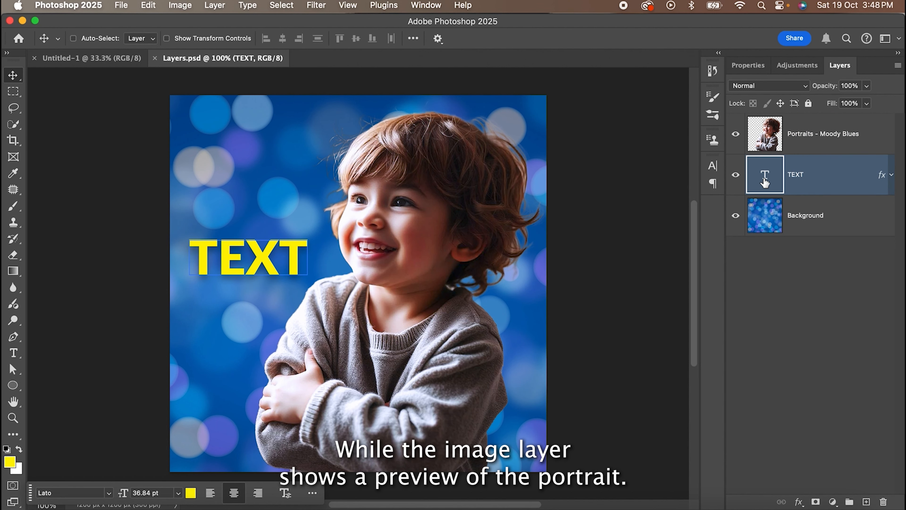
click(756, 122)
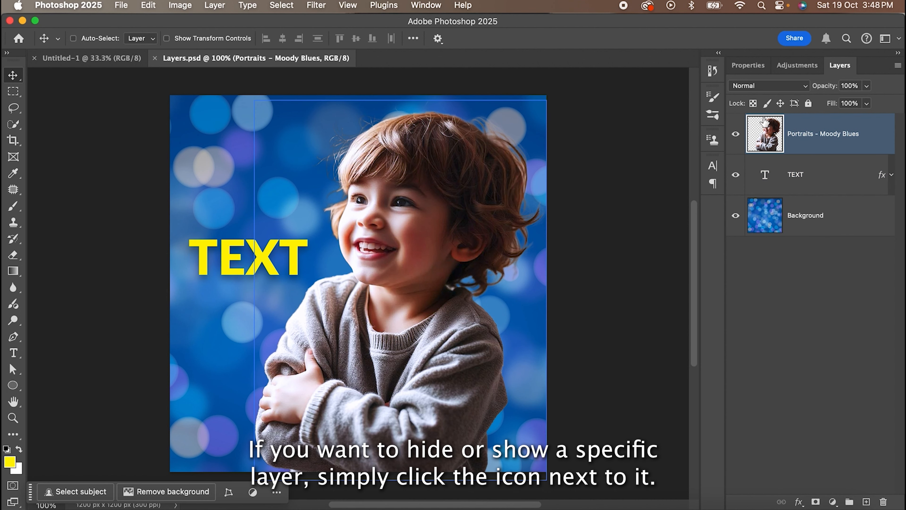
Step: Hide and reshow the portrait layer, hide the TEXT and Background layers, and show Background again
click(736, 136)
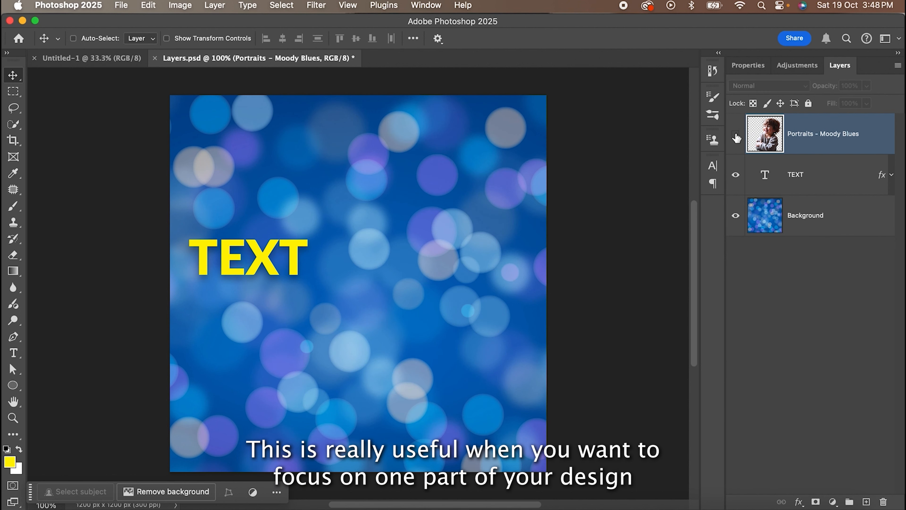
click(735, 135)
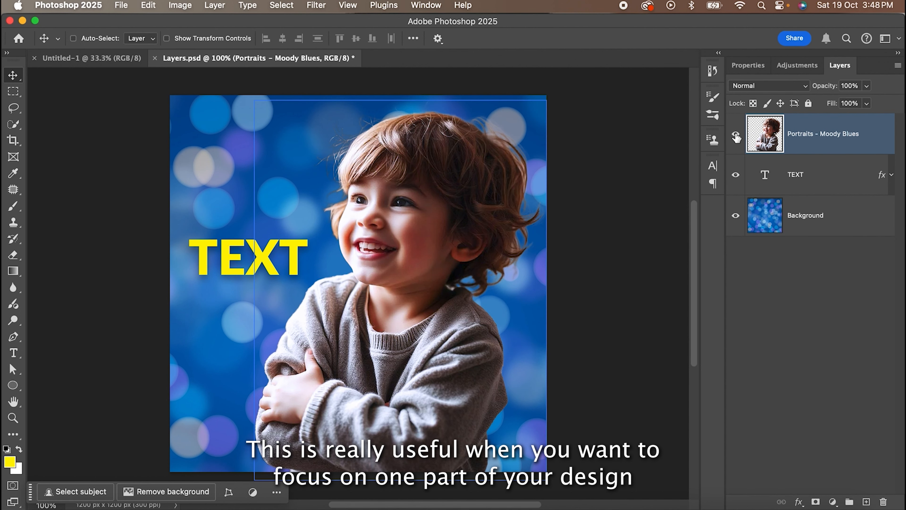
click(735, 177)
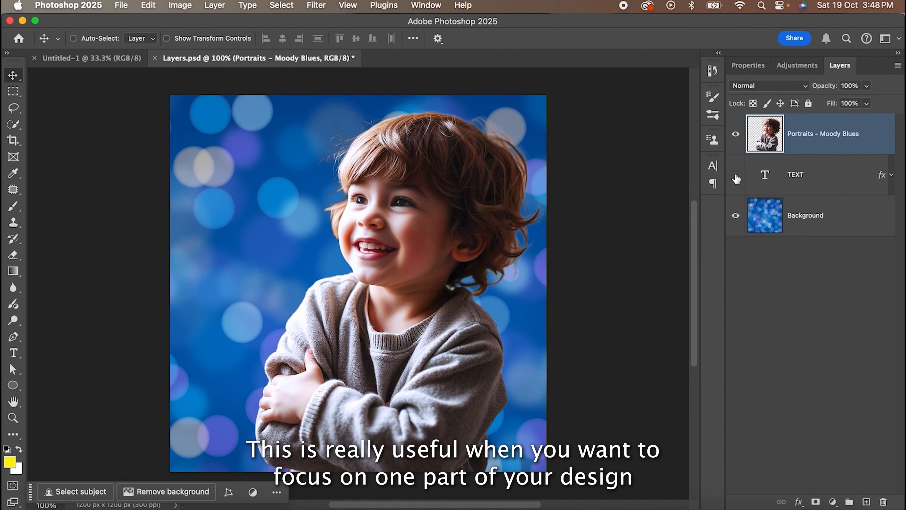
click(735, 216)
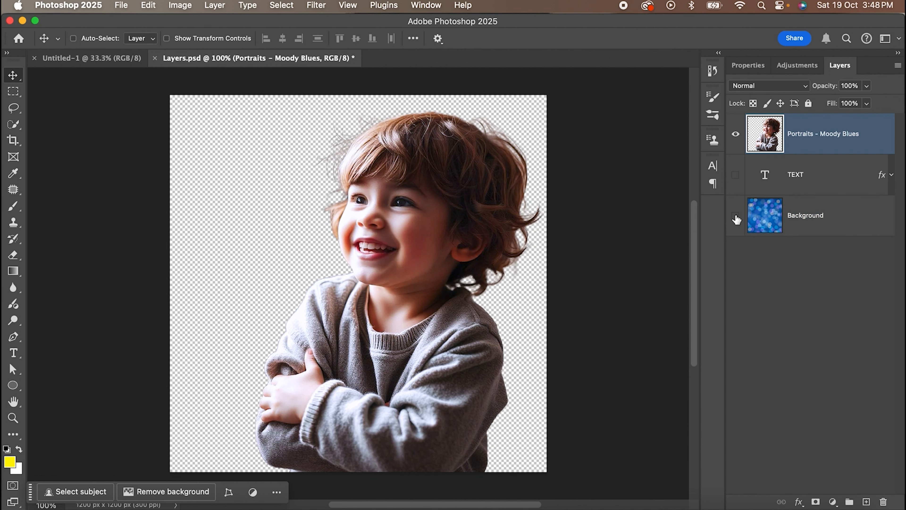
click(735, 216)
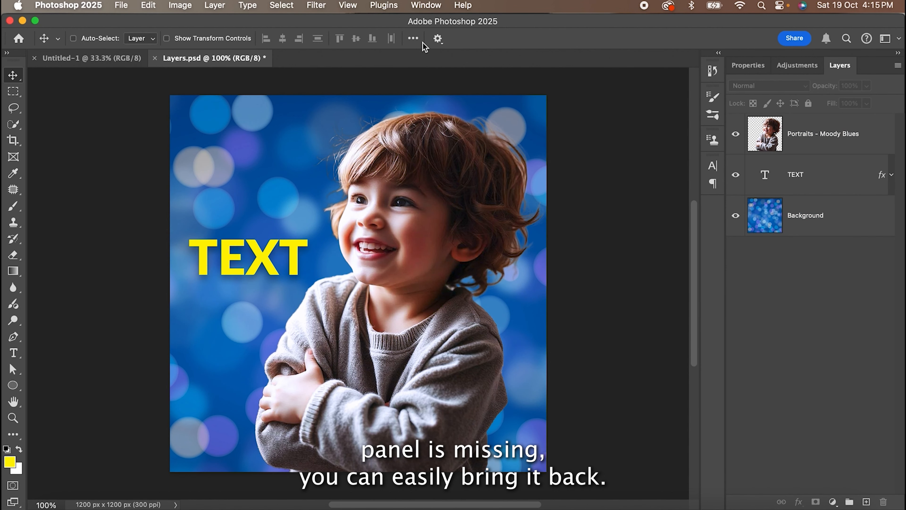
Step: Hide the Layers panel and display it again
click(426, 6)
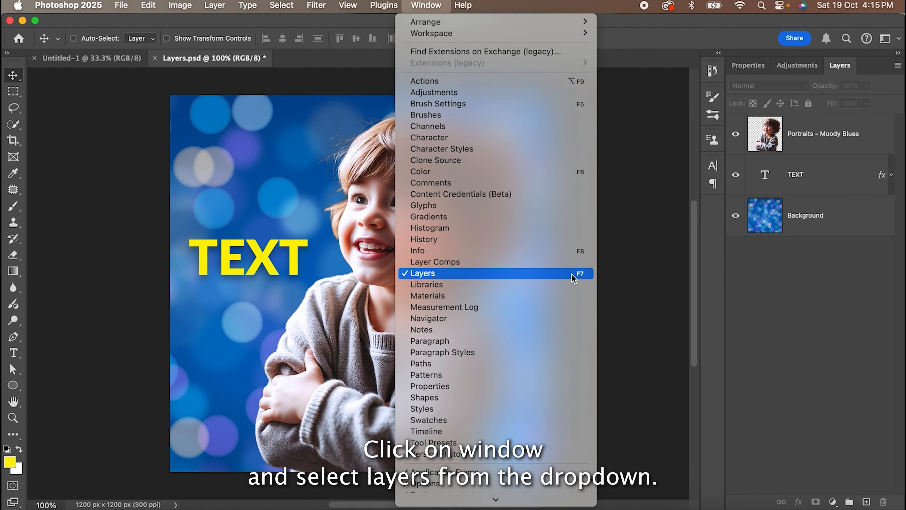
click(543, 275)
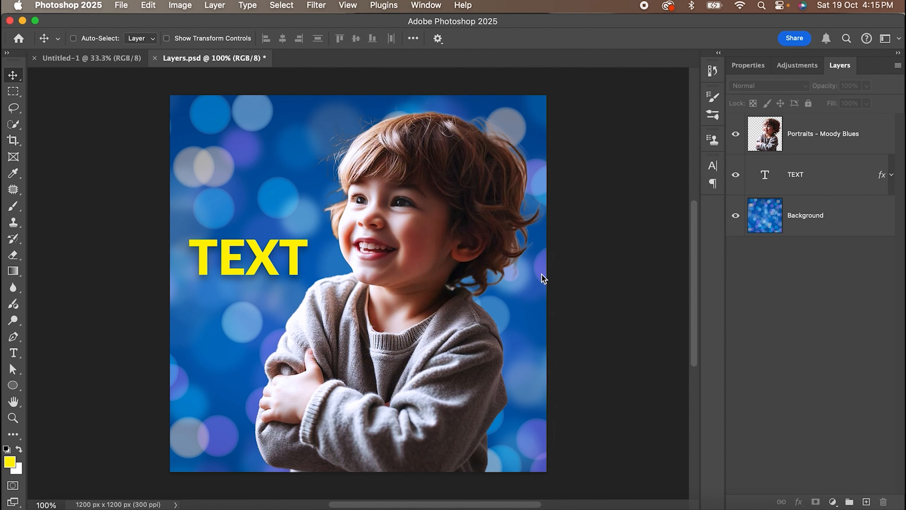
click(439, 8)
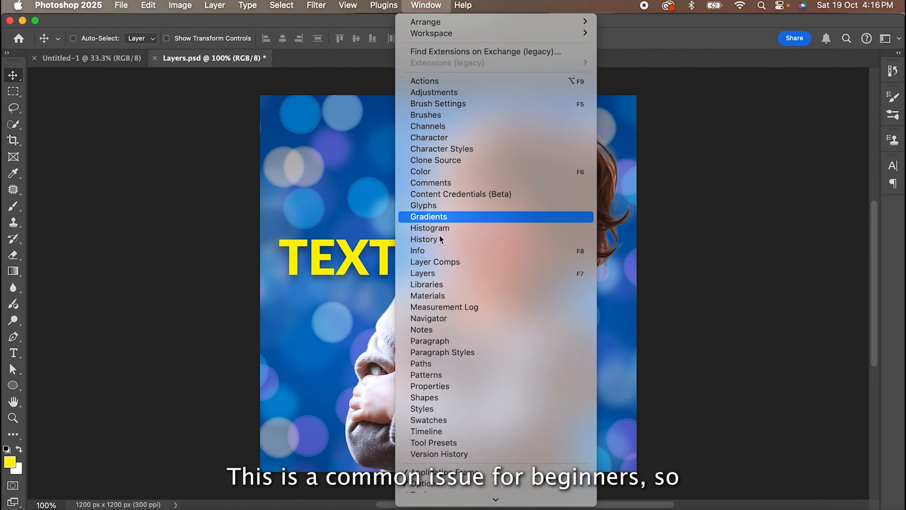
click(447, 274)
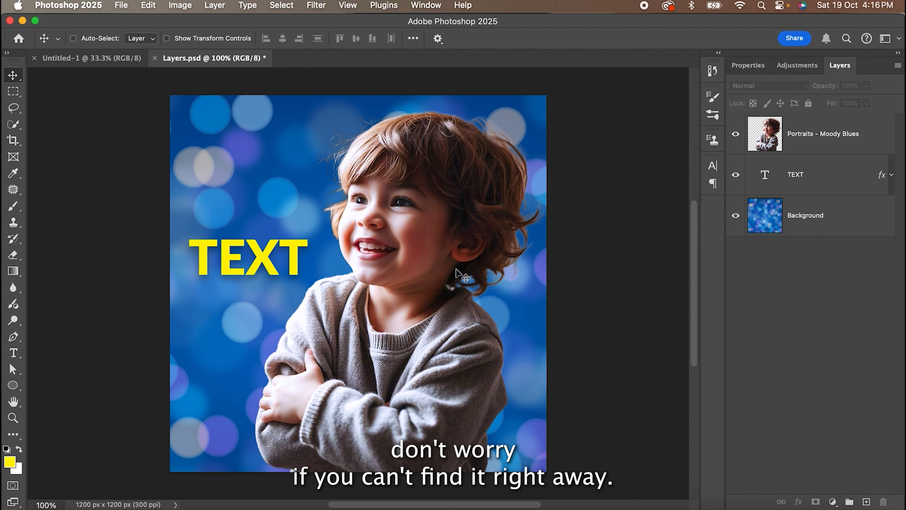
click(832, 281)
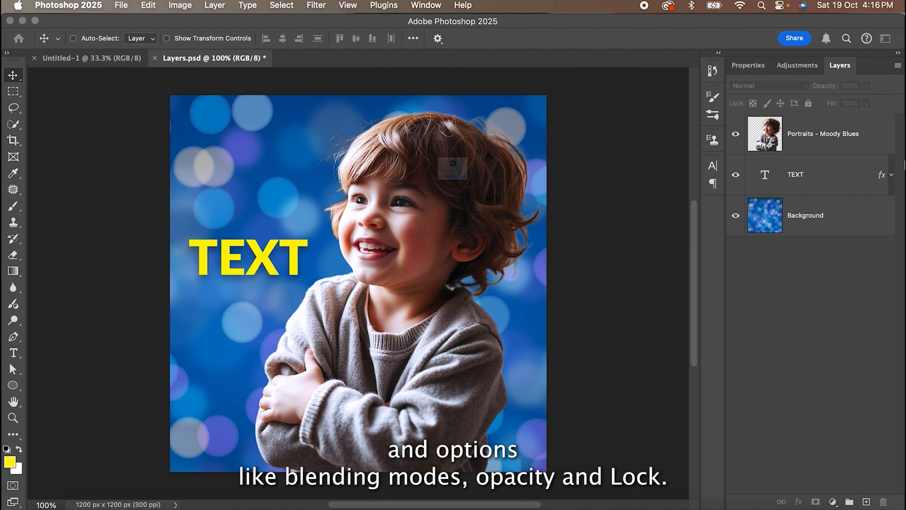
click(458, 161)
click(468, 215)
Step: Lower the Portraits - Moody Blues layer's opacity to about 43% and return it to 100%
click(848, 143)
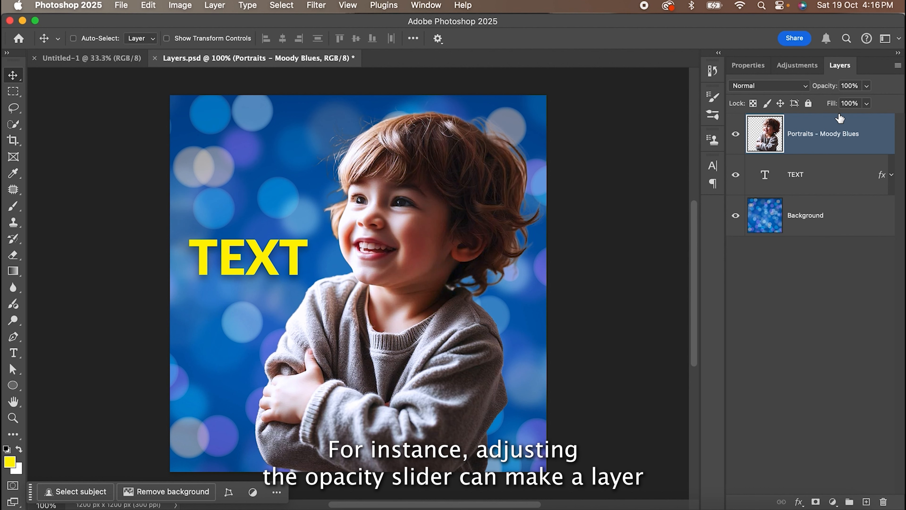
click(867, 86)
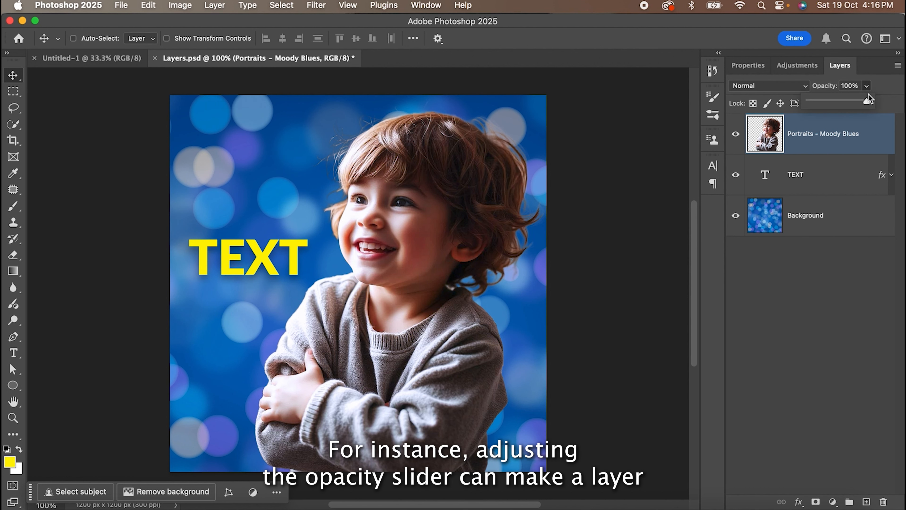
drag(865, 100, 821, 100)
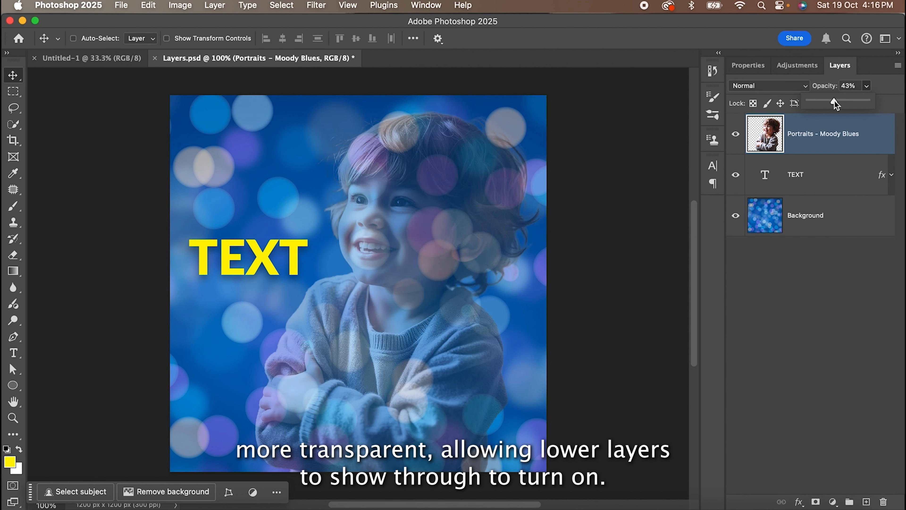
drag(846, 103, 885, 104)
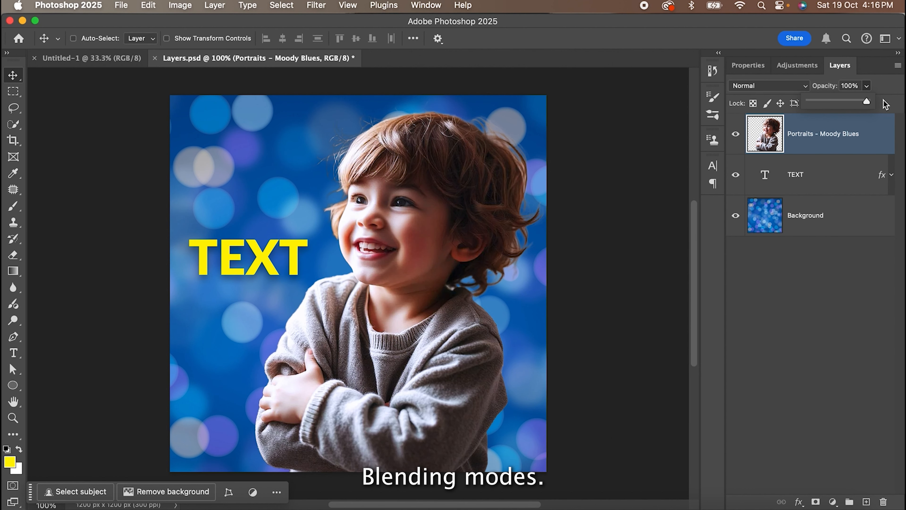
Step: Preview the Darken blending mode on the portrait layer and keep it on Normal
click(805, 86)
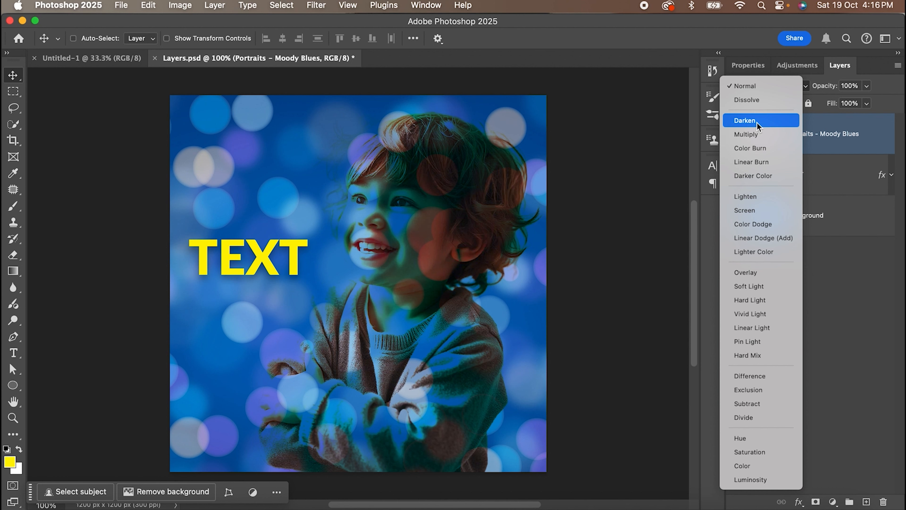
click(762, 85)
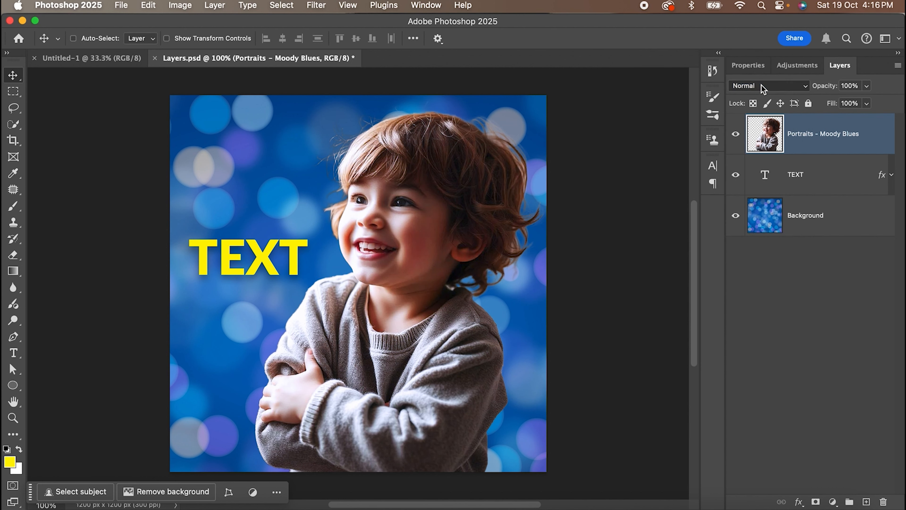
click(781, 287)
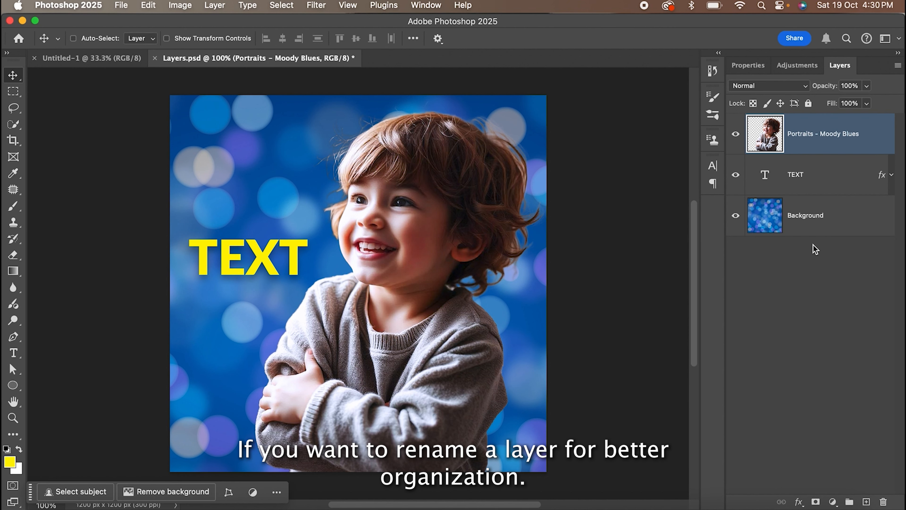
Step: Rename the Portraits - Moody Blues layer to Image and deselect all layers
double_click(814, 134)
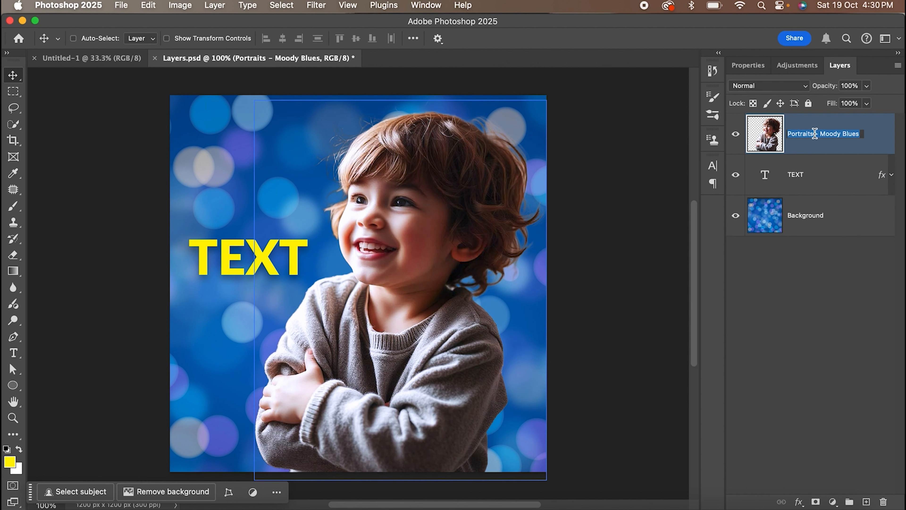
text(Ima)
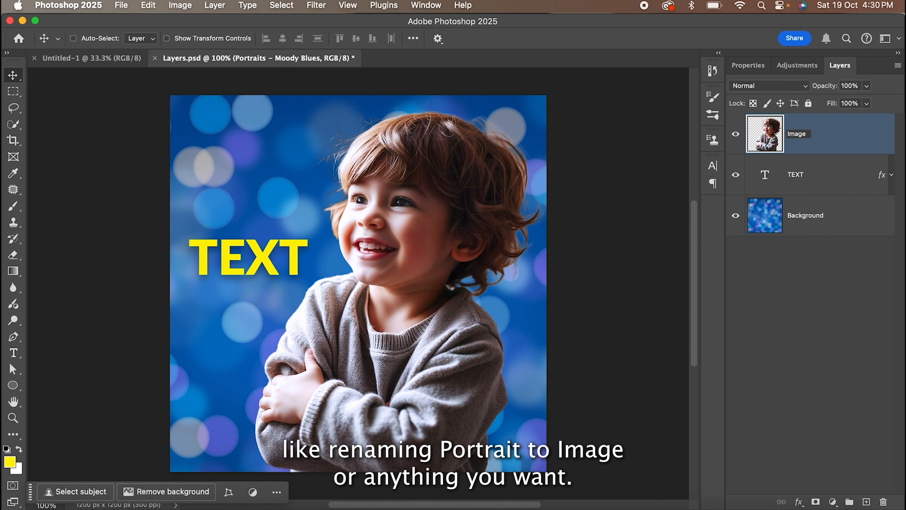
text(ge)
key(Return)
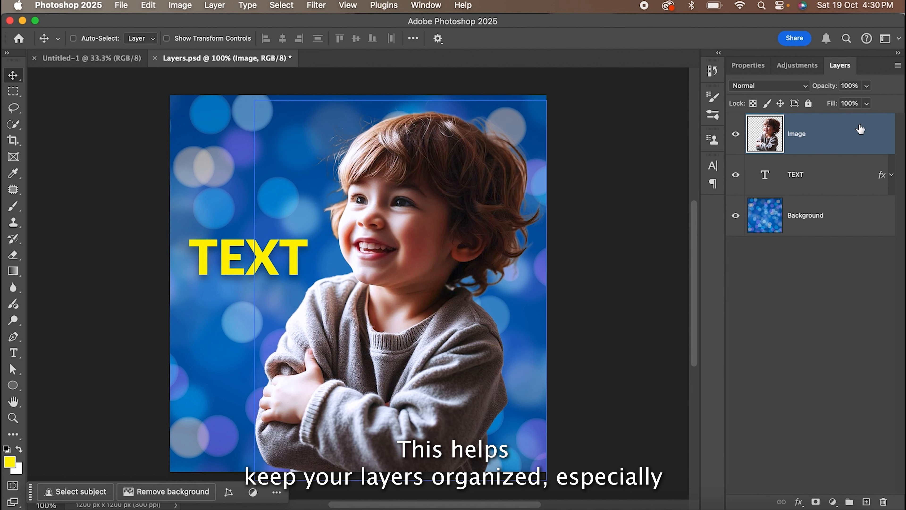
click(829, 291)
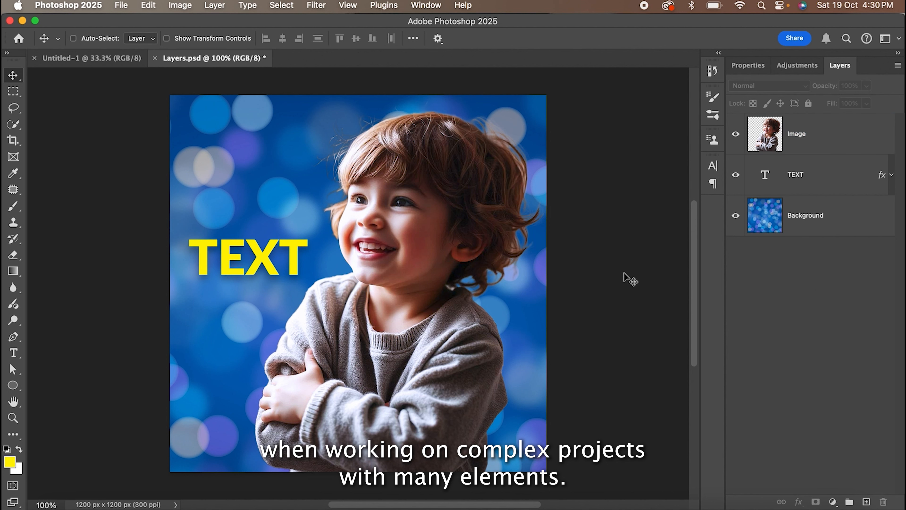
click(434, 158)
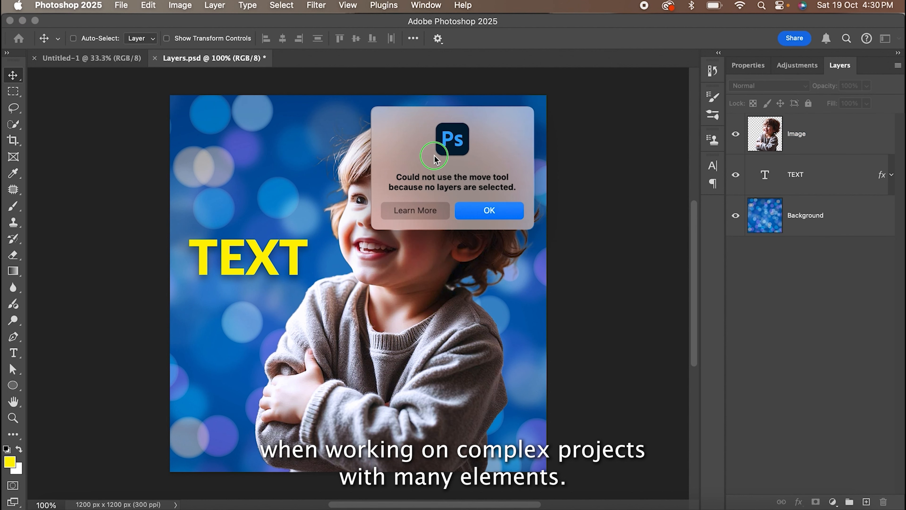
click(489, 211)
click(428, 183)
right_click(428, 183)
click(450, 190)
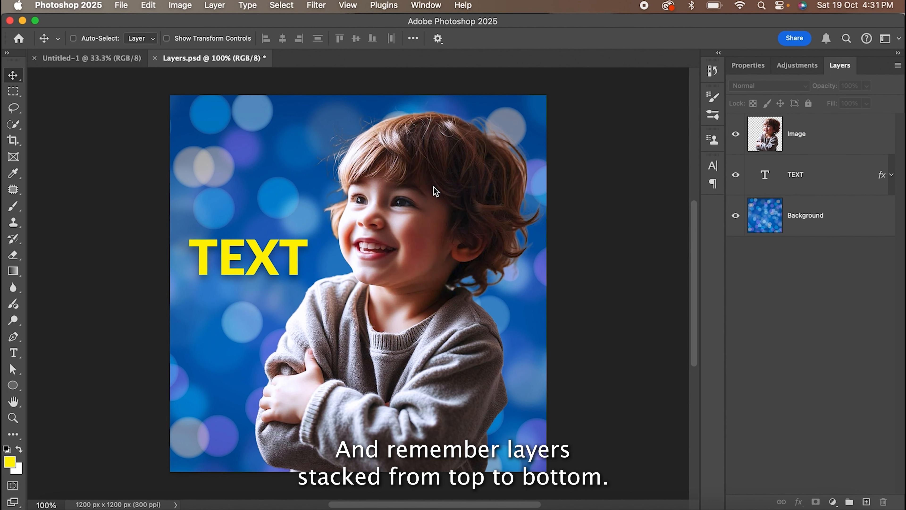
Step: Pick the Background layer from the canvas, and switch the selection to the Image layer
right_click(432, 184)
click(460, 205)
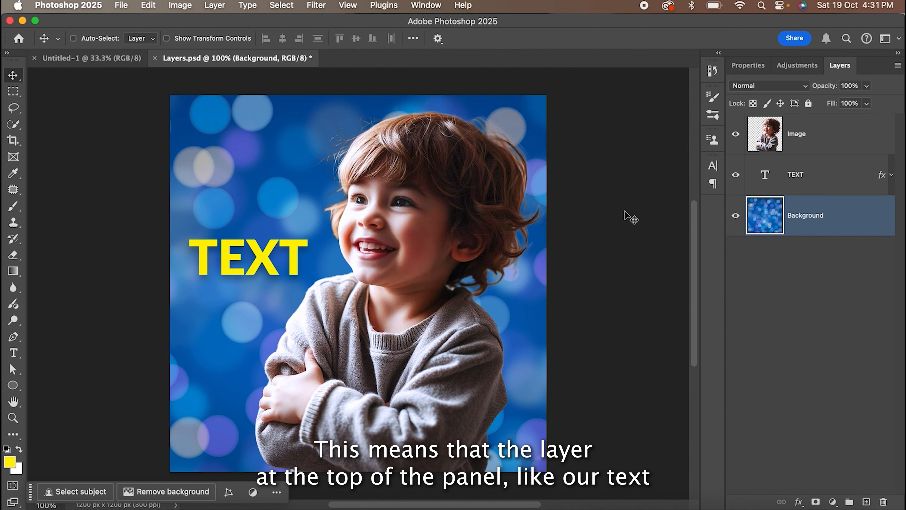
click(814, 145)
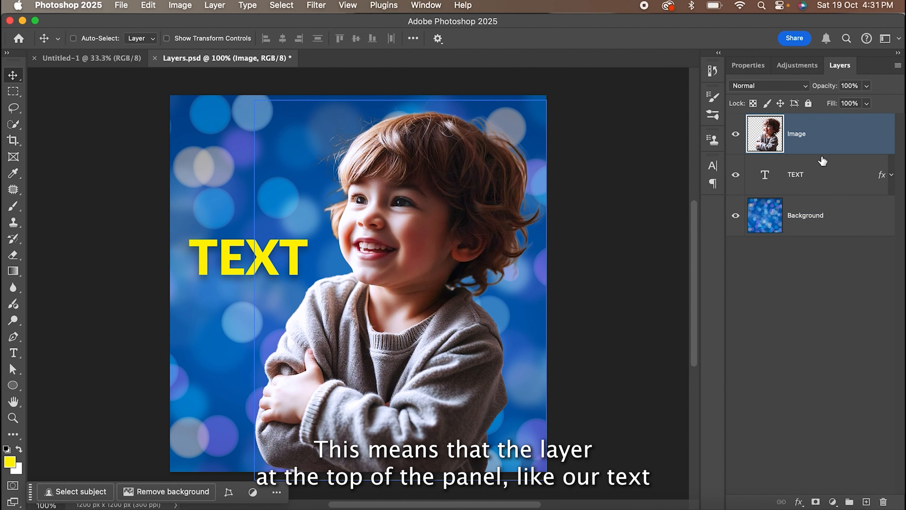
Step: Move the yellow TEXT lettering to overlap the boy's face and raise the TEXT layer above the Image layer
click(820, 171)
drag(310, 249, 349, 238)
drag(303, 258, 315, 208)
drag(789, 177, 809, 131)
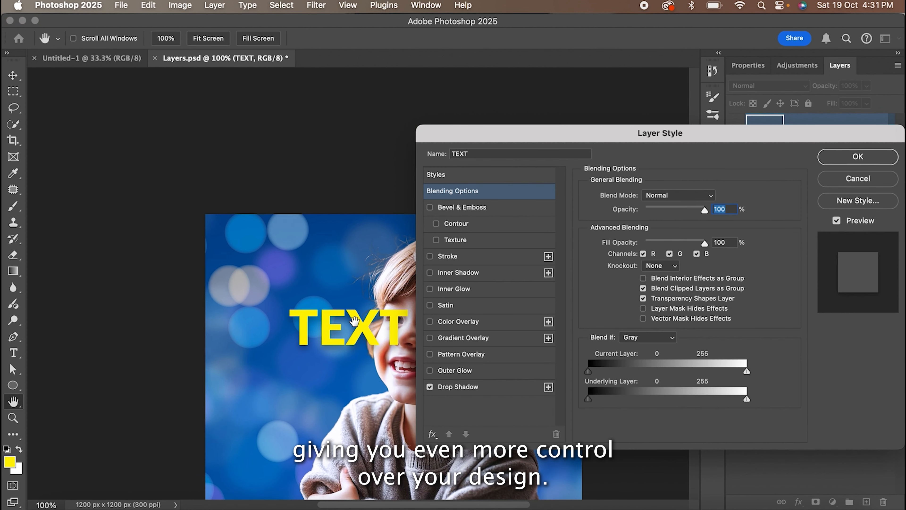
key(Return)
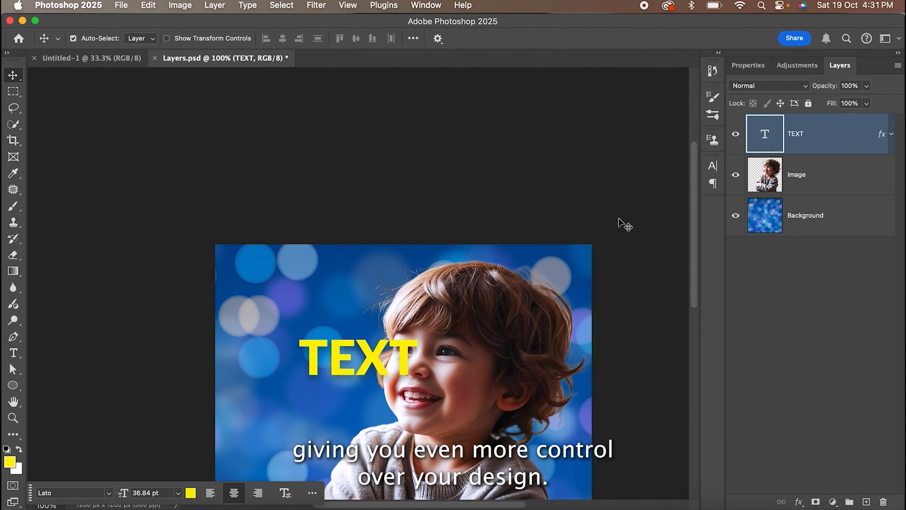
Step: Fit the canvas in view and move the TEXT lettering down onto the boy's sweater
key(super+0)
click(315, 196)
drag(316, 196, 423, 426)
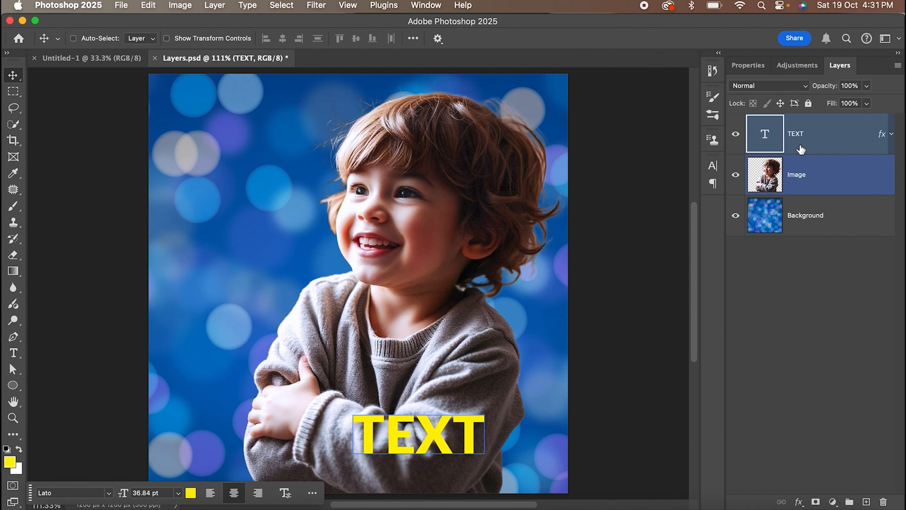
Step: Raise the Image layer above the TEXT layer and move the lettering back to the blue background beside the boy's face
drag(775, 187, 803, 126)
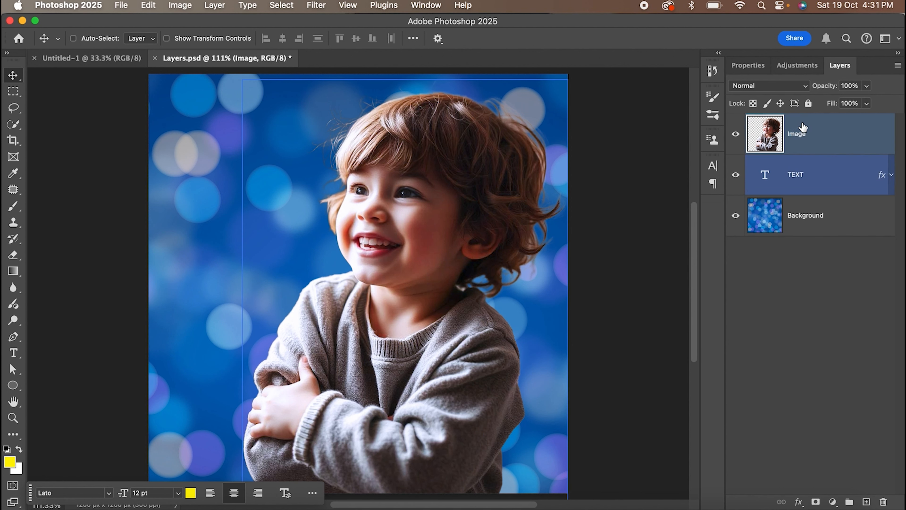
click(786, 182)
drag(450, 391, 264, 169)
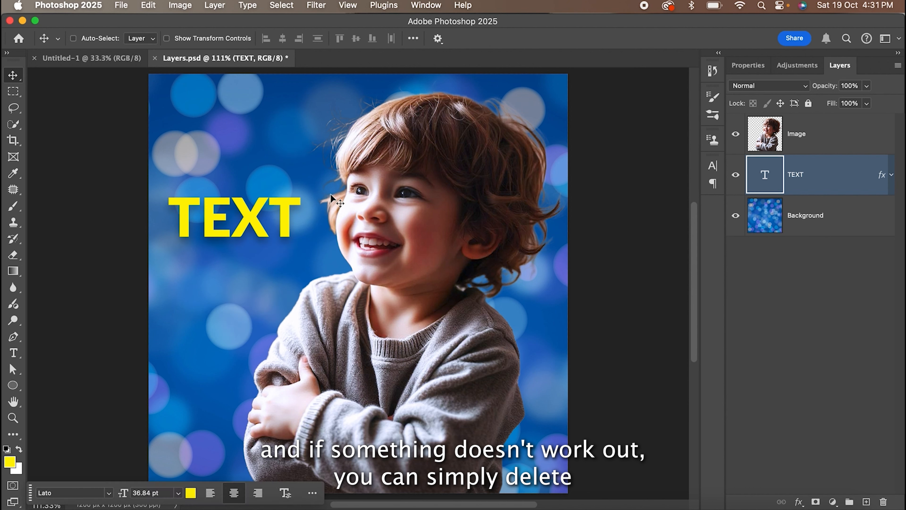
Step: Delete the TEXT layer and undo the deletion
click(883, 501)
click(439, 189)
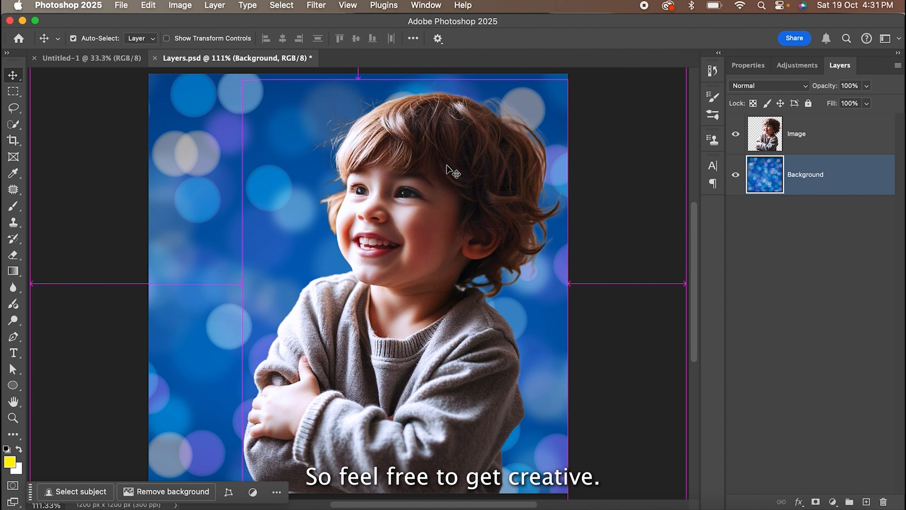
key(super+z)
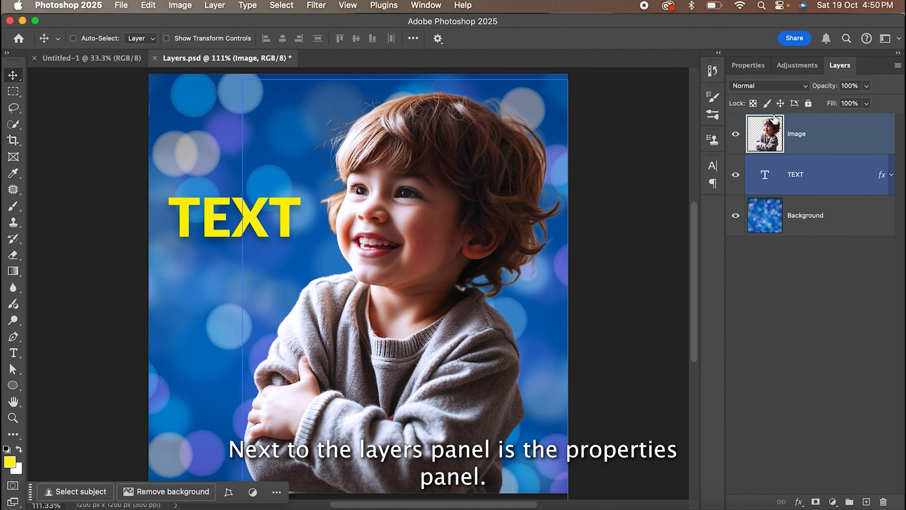
Step: View the properties of the Image layer, and view those of the TEXT layer
click(742, 65)
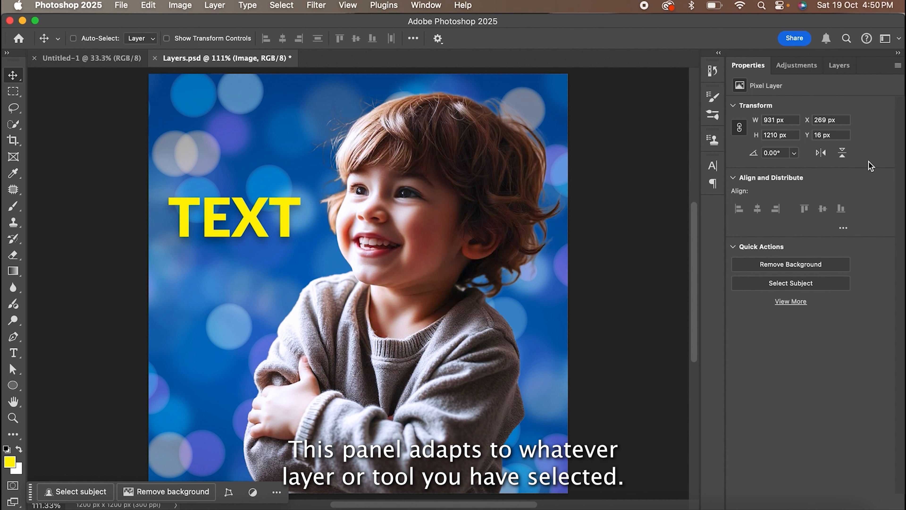
click(842, 65)
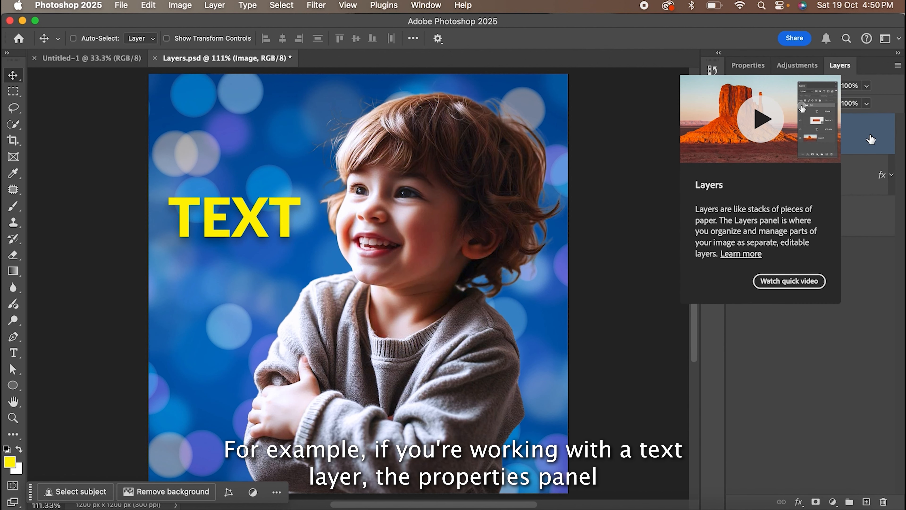
click(819, 182)
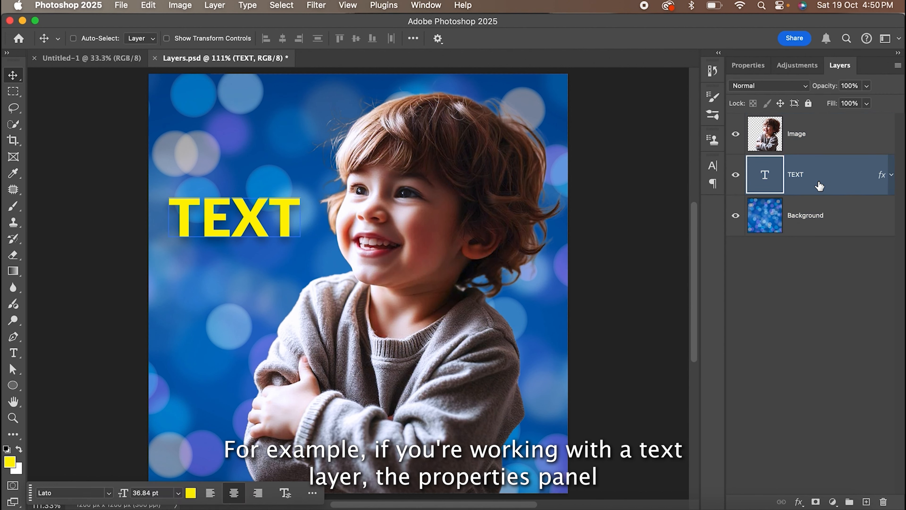
click(749, 66)
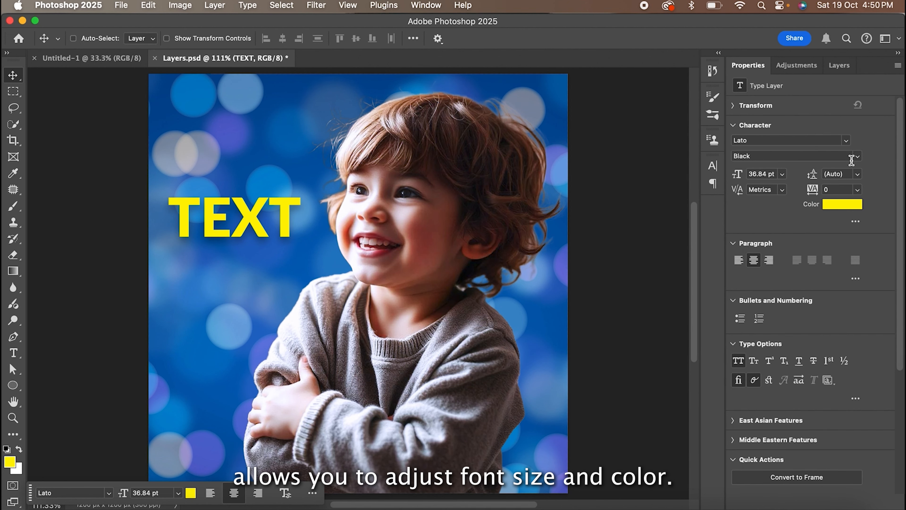
Step: Set the TEXT layer's font to Anydore and its size to 72 pt
click(846, 141)
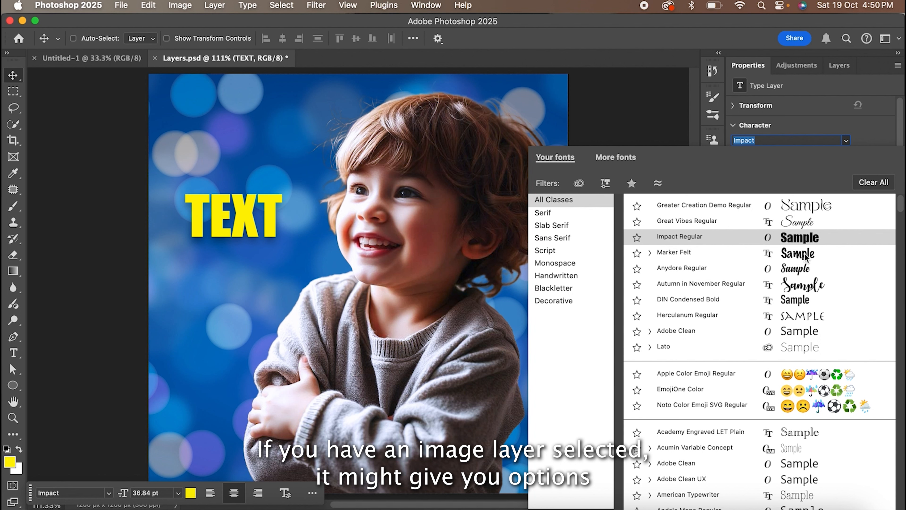
click(800, 271)
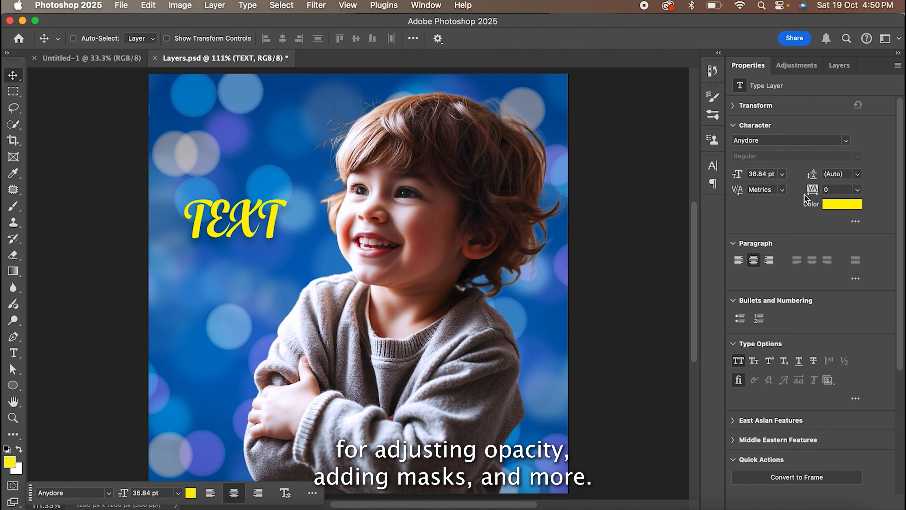
click(782, 175)
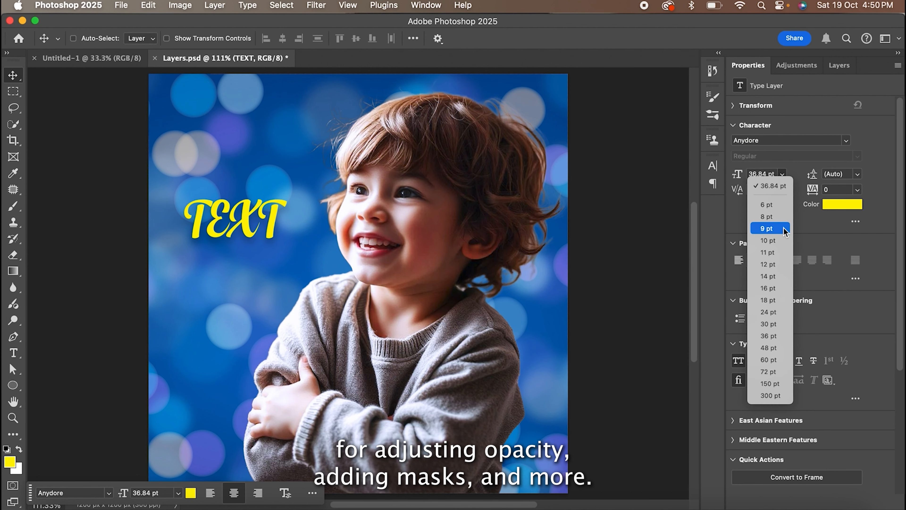
click(775, 370)
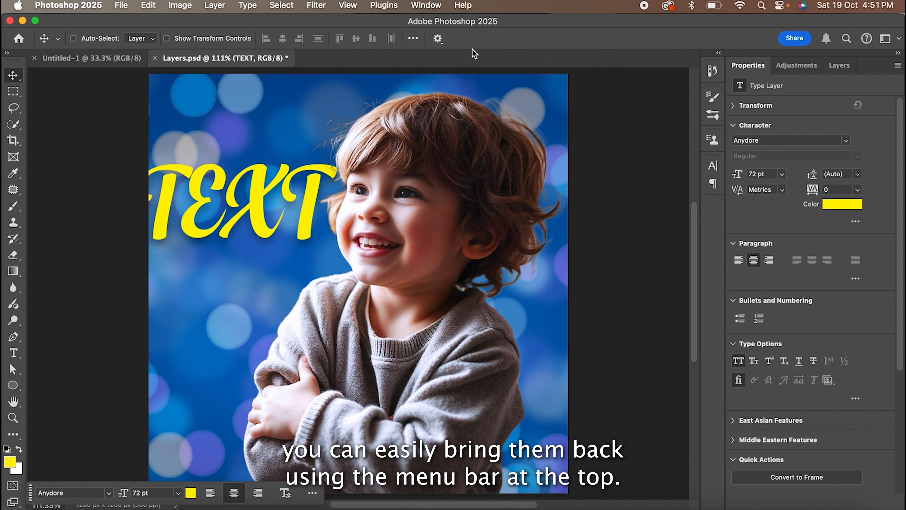
Step: Hide the Properties panel and show it again
click(432, 7)
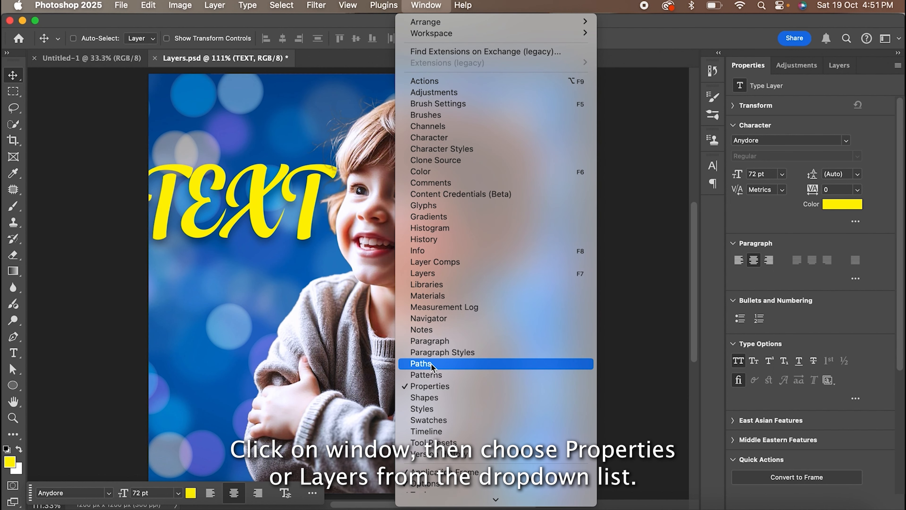
click(433, 386)
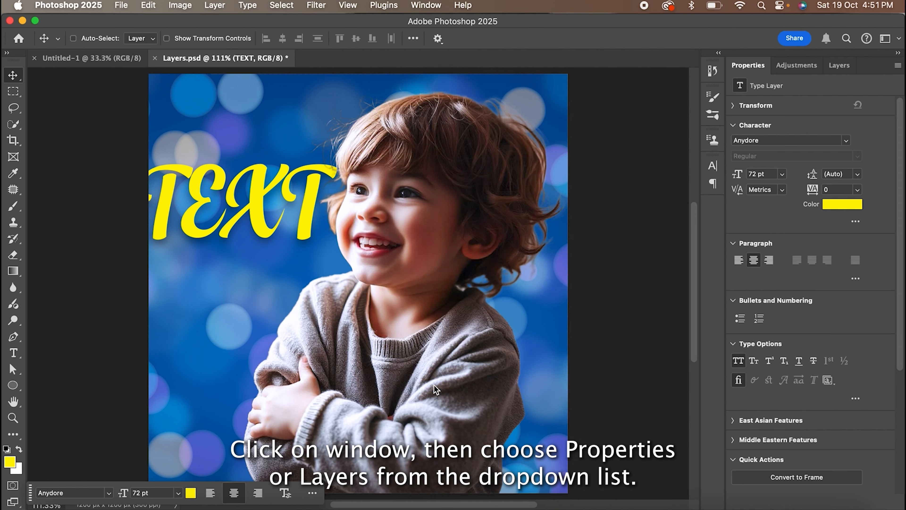
click(421, 7)
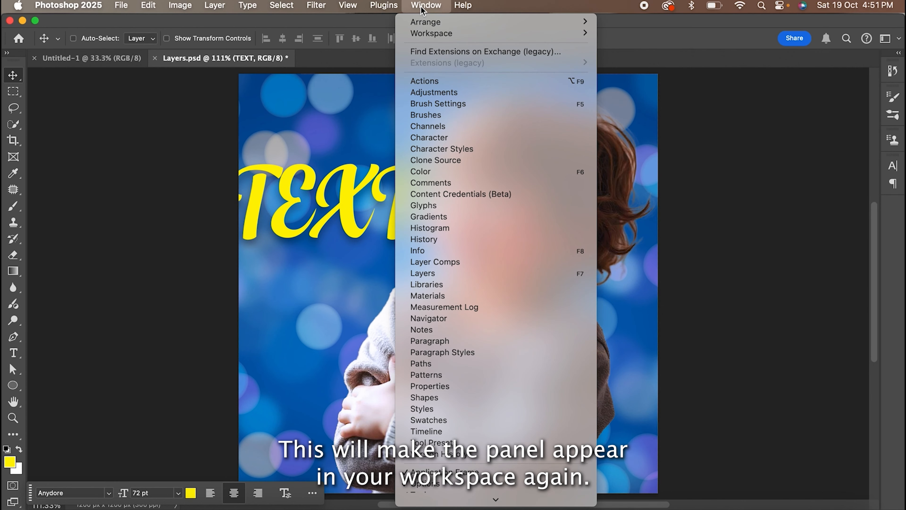
click(431, 386)
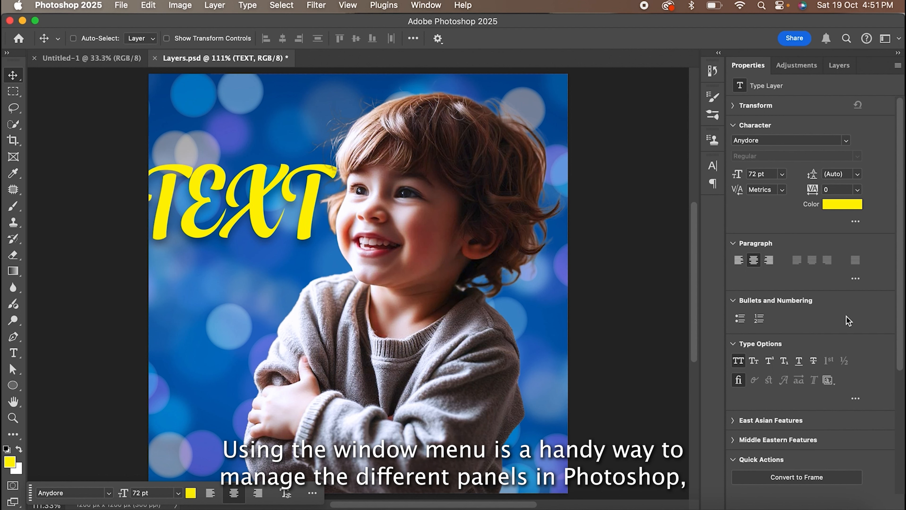
Step: Set the TEXT layer's size to 36 pt and its font to Adobe Clean
click(781, 174)
click(770, 335)
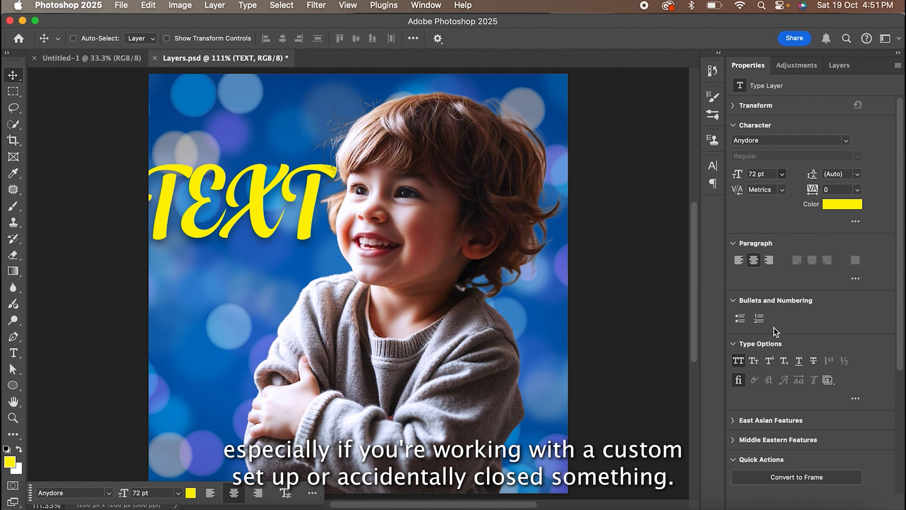
click(846, 141)
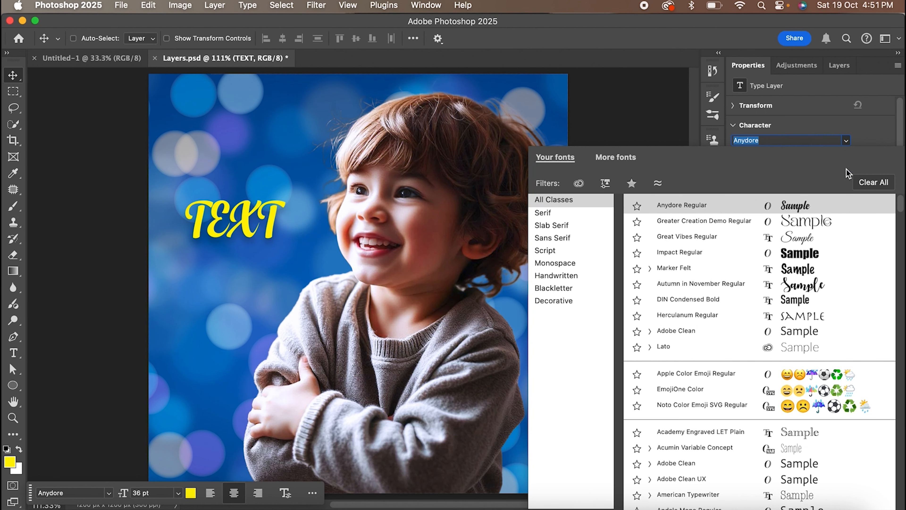
click(802, 332)
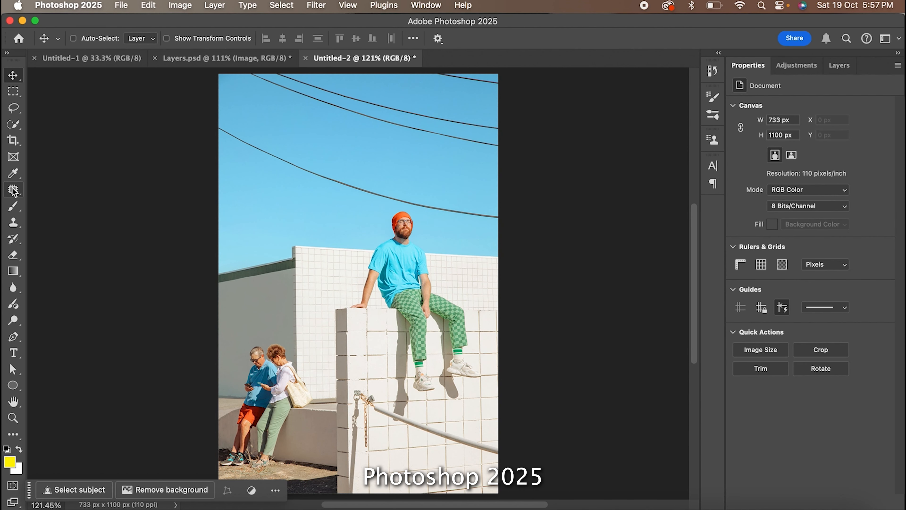
Step: Erase the couple leaning on the low wall and the power lines in the sky with the Remove Tool
click(13, 191)
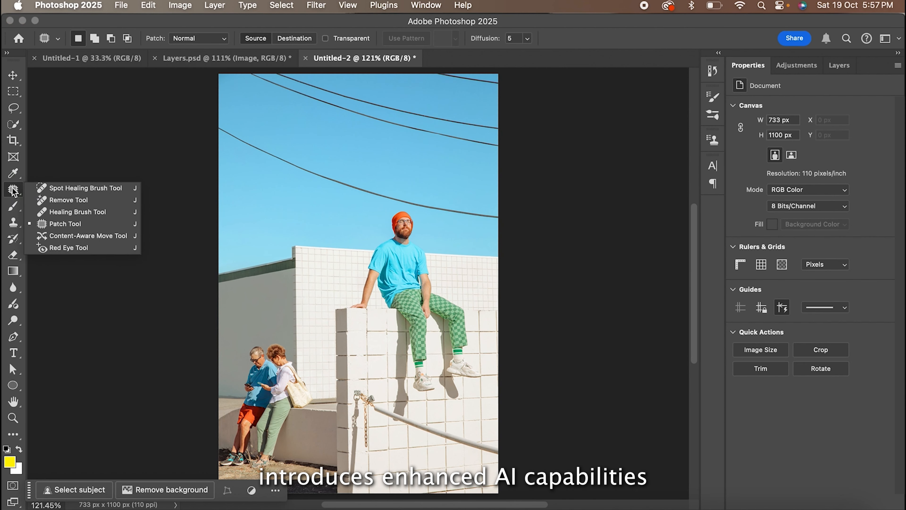
click(105, 201)
mouse_move(270, 361)
mouse_down()
mouse_move(230, 459)
mouse_move(275, 443)
mouse_move(267, 370)
mouse_move(274, 429)
mouse_move(302, 402)
mouse_move(279, 357)
mouse_move(226, 461)
mouse_move(281, 380)
mouse_up()
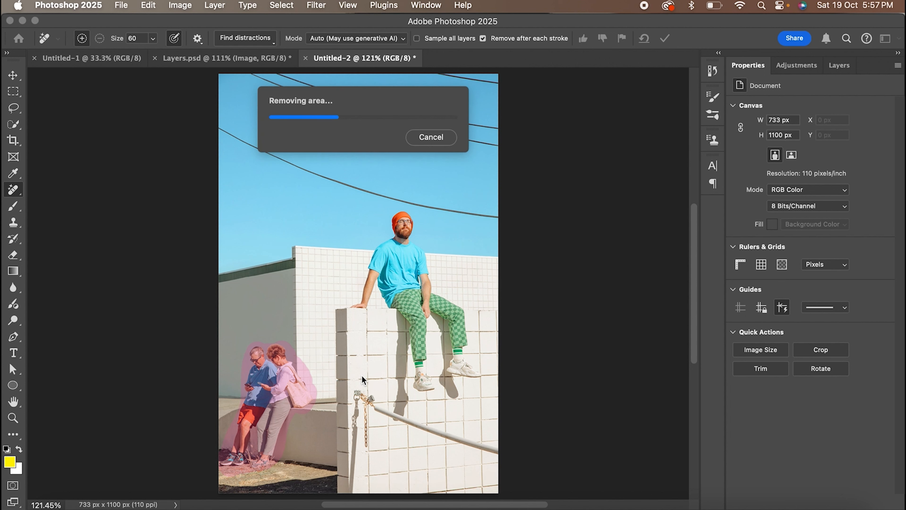
drag(219, 126, 498, 220)
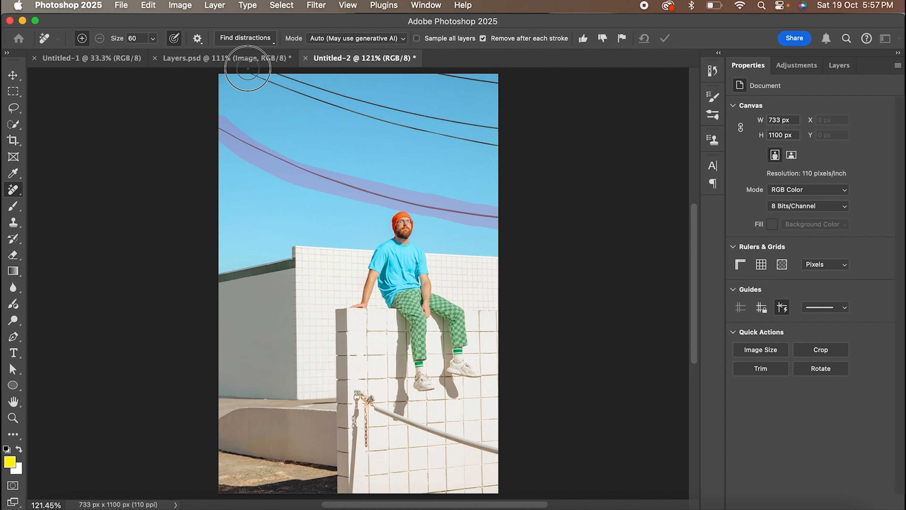
mouse_move(484, 140)
mouse_down()
mouse_move(303, 91)
mouse_move(503, 86)
mouse_up()
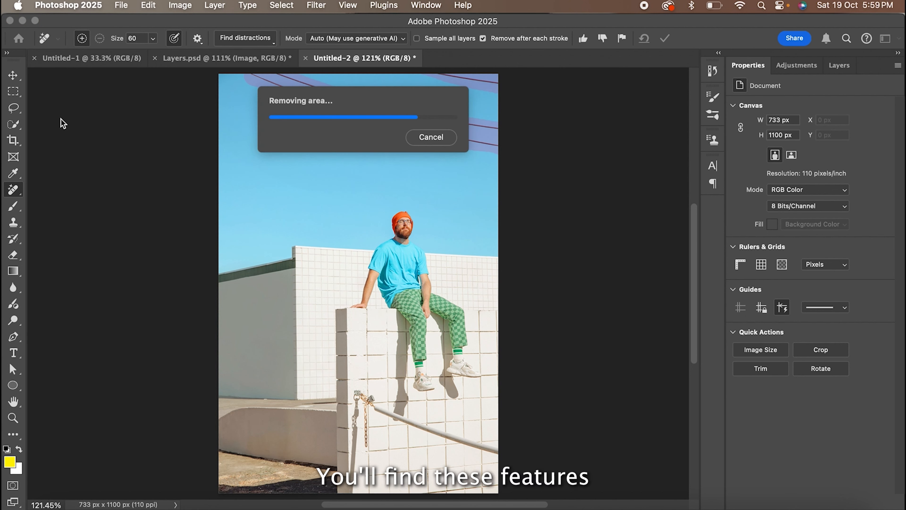
Step: Lasso an oval area of the sky above the seated man and fill it using Generative Fill with the prompt "Flying Birds"
key(l)
mouse_move(344, 115)
mouse_down()
mouse_move(273, 121)
mouse_move(338, 119)
mouse_up()
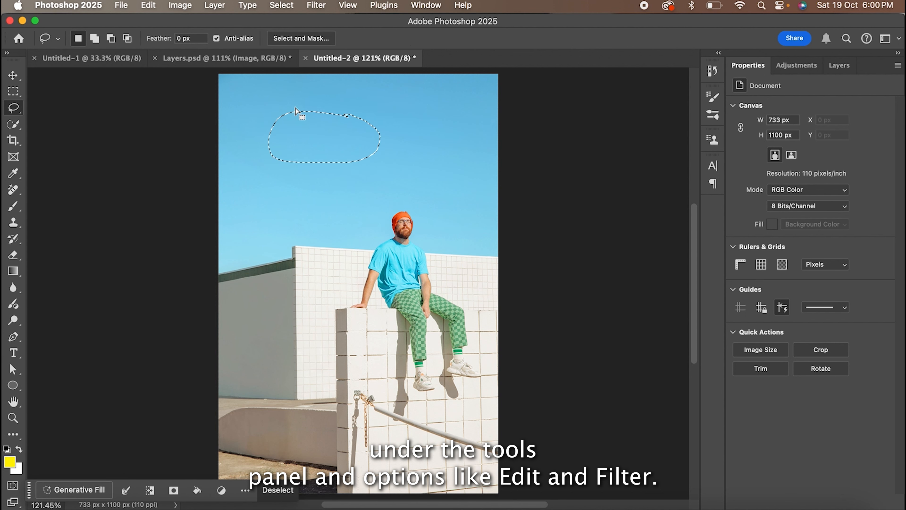
click(148, 5)
click(214, 230)
text(Flying)
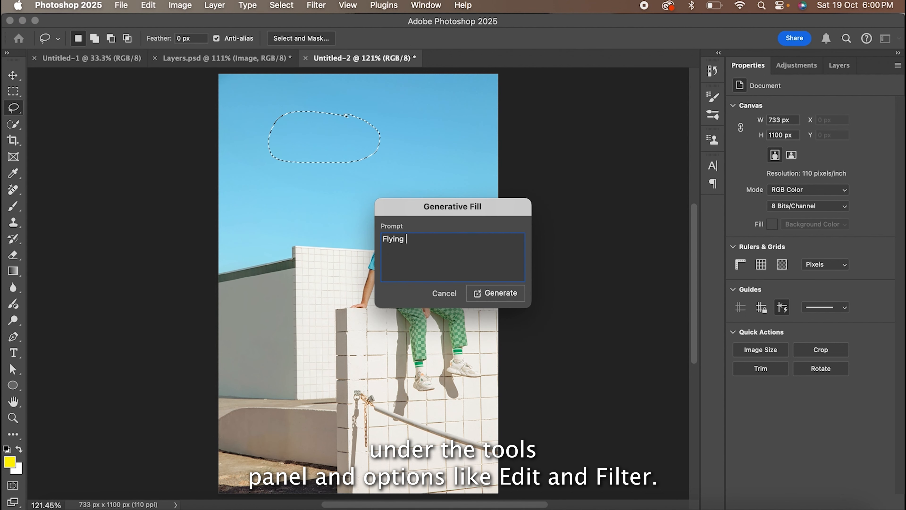
text( Birds)
click(506, 298)
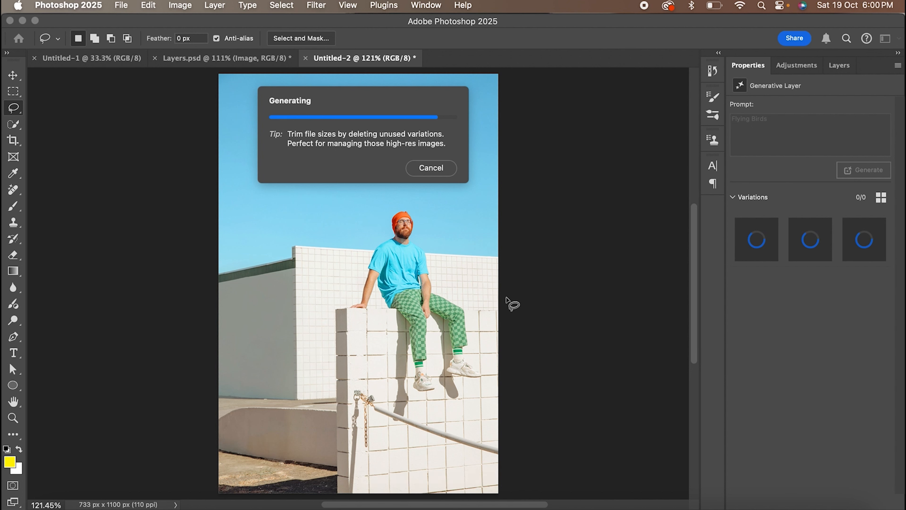
Step: Compare the generated Flying Birds variations and keep the third one
click(818, 253)
click(851, 243)
click(817, 241)
click(855, 240)
Step: Select the lower part of the photo below the man's knees and generate a fill with the prompt "Swimming pool"
mouse_move(519, 339)
mouse_down()
mouse_move(326, 334)
mouse_move(562, 346)
mouse_up()
click(61, 489)
text(Swimming pool)
key(Return)
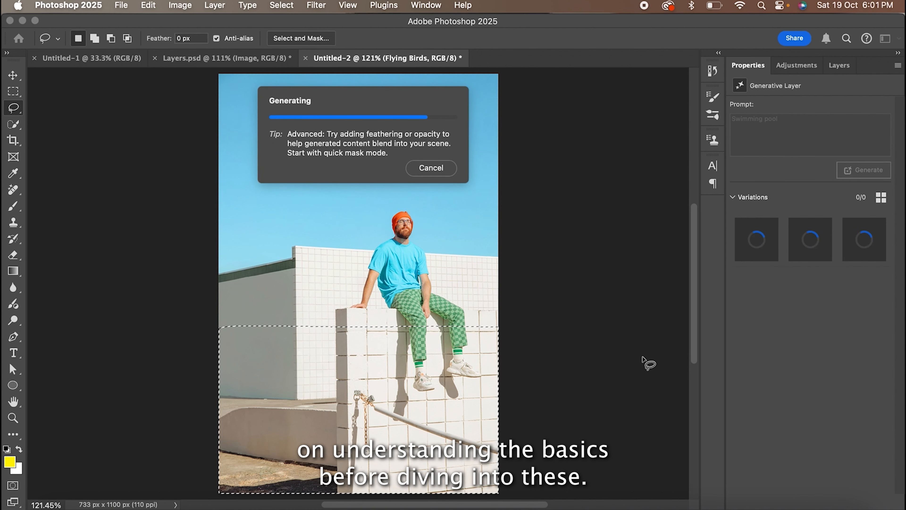
Step: Compare the generated Swimming pool variations and keep the first one
click(805, 244)
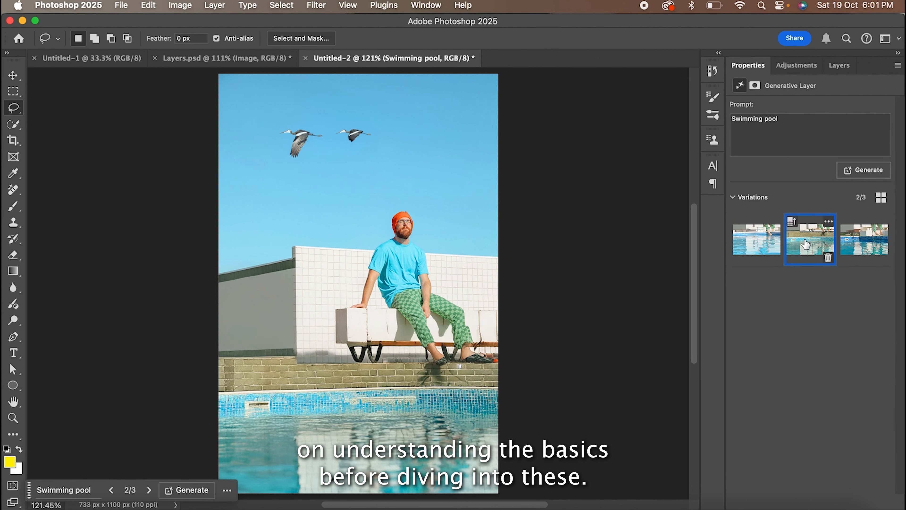
click(869, 245)
click(756, 240)
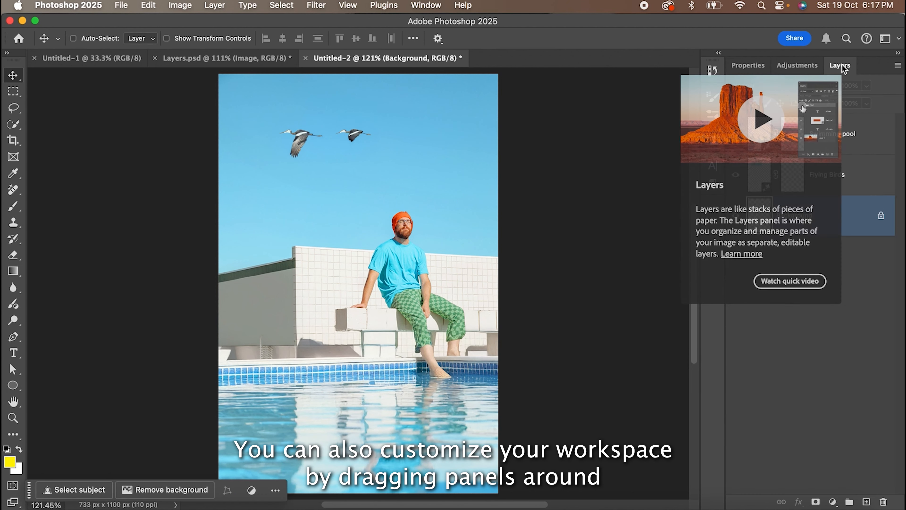
Step: Undock the Layers panel so it floats beside the photo, and look through the preset workspaces
drag(841, 66, 616, 110)
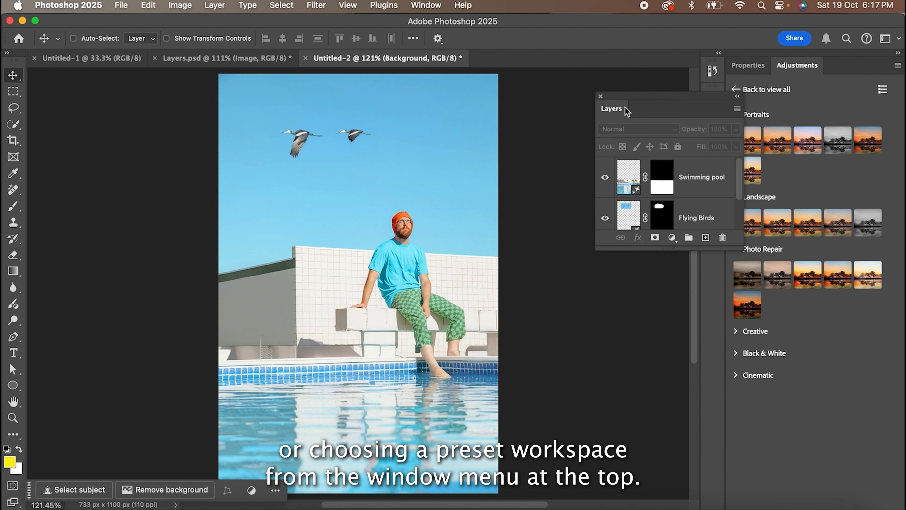
click(578, 120)
click(414, 5)
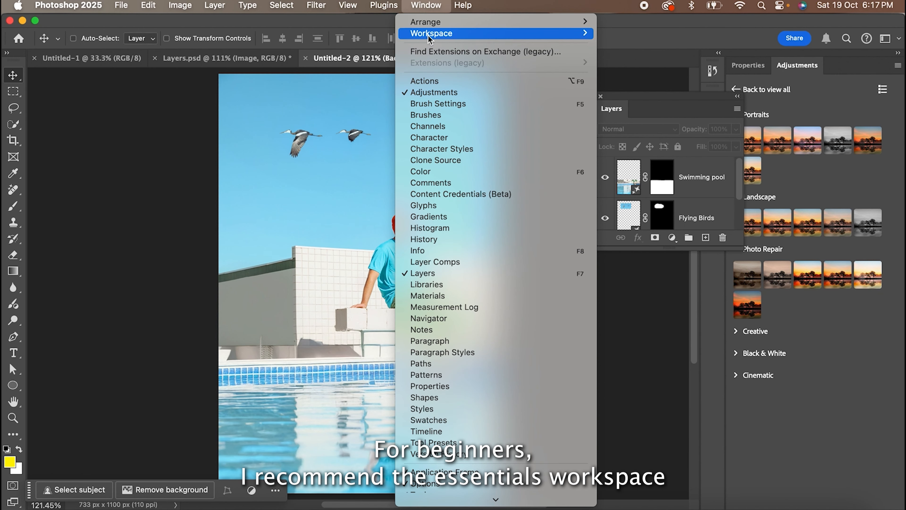
mouse_move(428, 35)
click(686, 45)
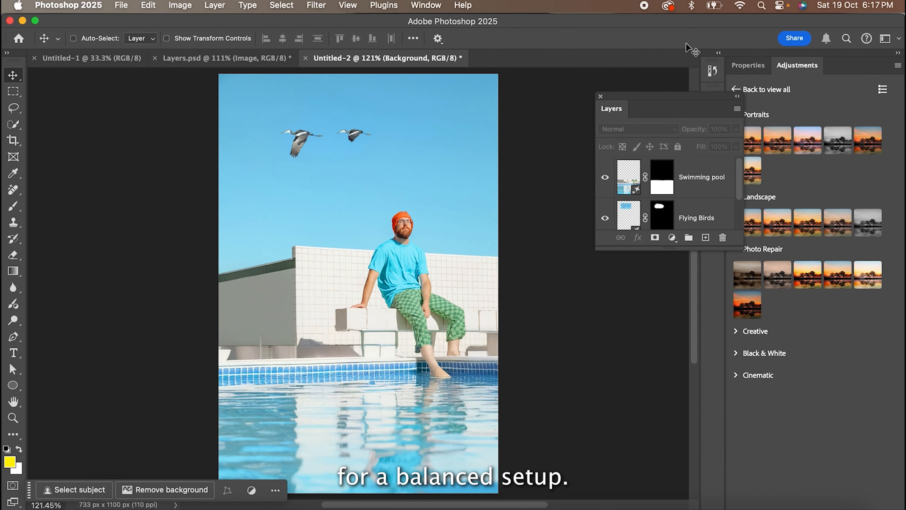
Step: Switch the interface to the Core Tools workspace
click(428, 6)
mouse_move(449, 36)
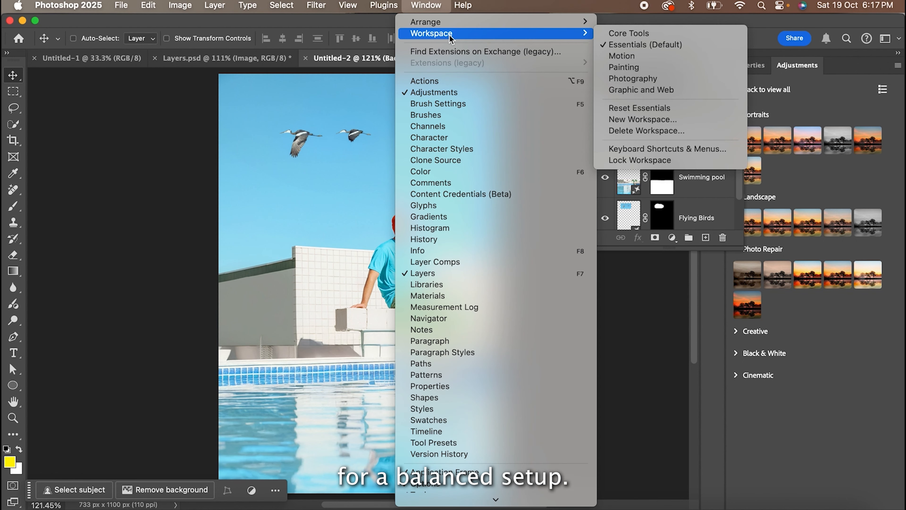
click(646, 36)
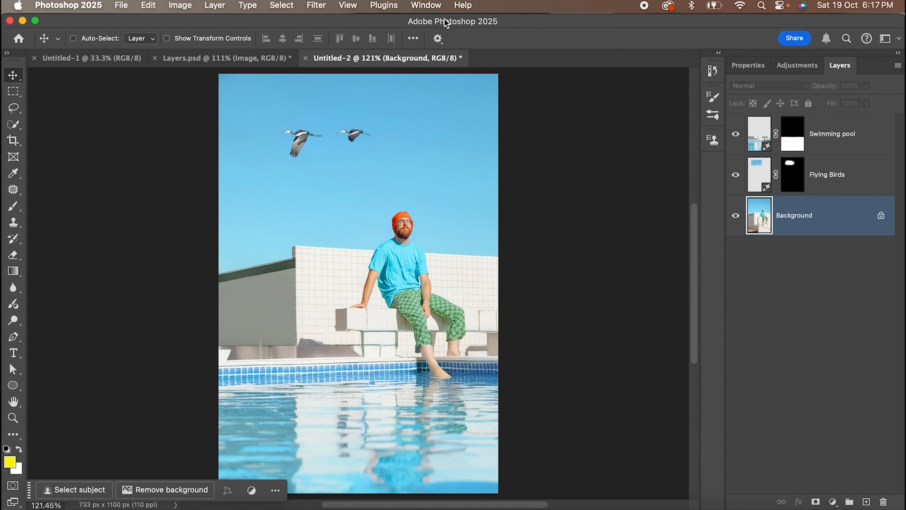
Step: Switch back to the Essentials (Default) workspace and dock the floating Layers panel beside the Adjustments panel
click(427, 7)
mouse_move(443, 37)
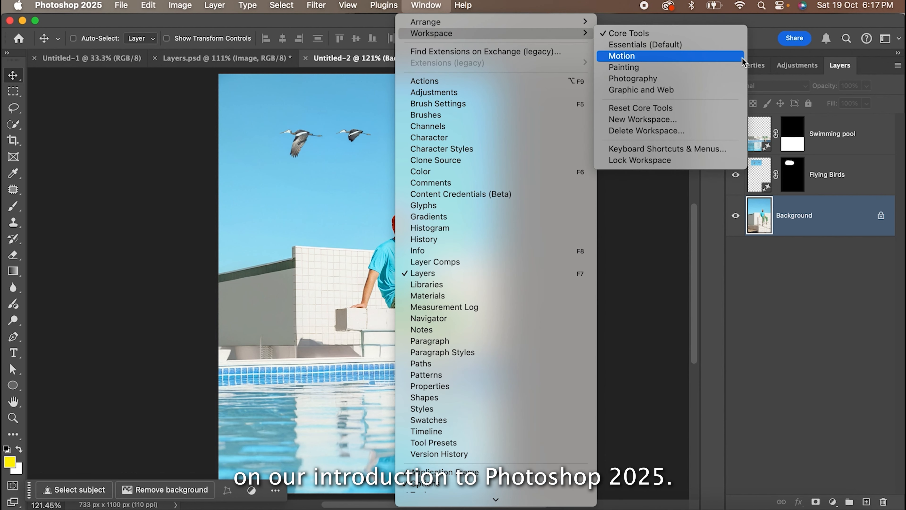
click(745, 45)
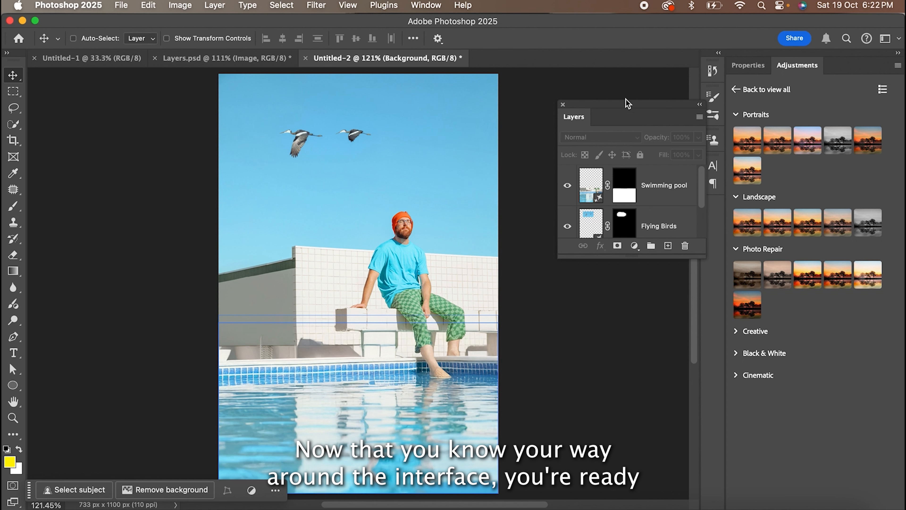
drag(580, 117, 845, 75)
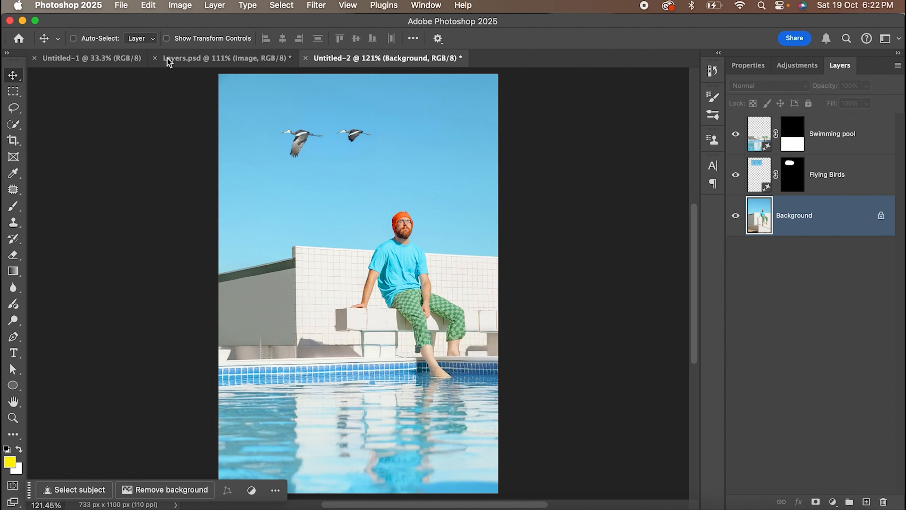
Step: Open Generate Image and browse its prompt inspiration gallery
click(149, 7)
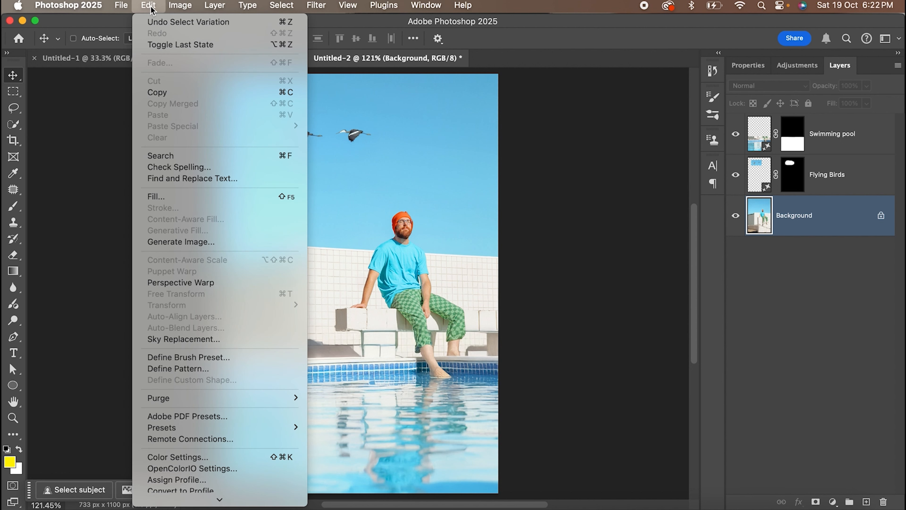
click(181, 243)
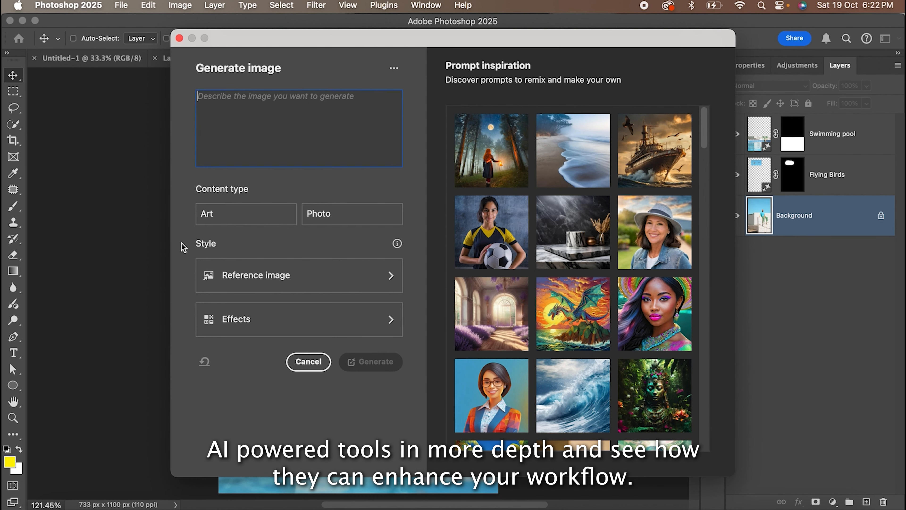
drag(703, 143, 703, 271)
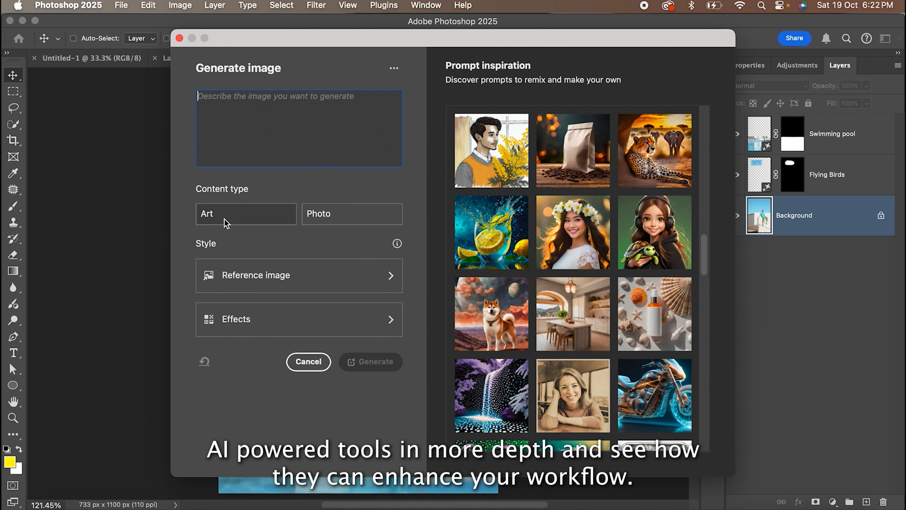
Step: Set the content type of the image to generate to Photo and open the gallery of style effects
click(284, 215)
click(318, 221)
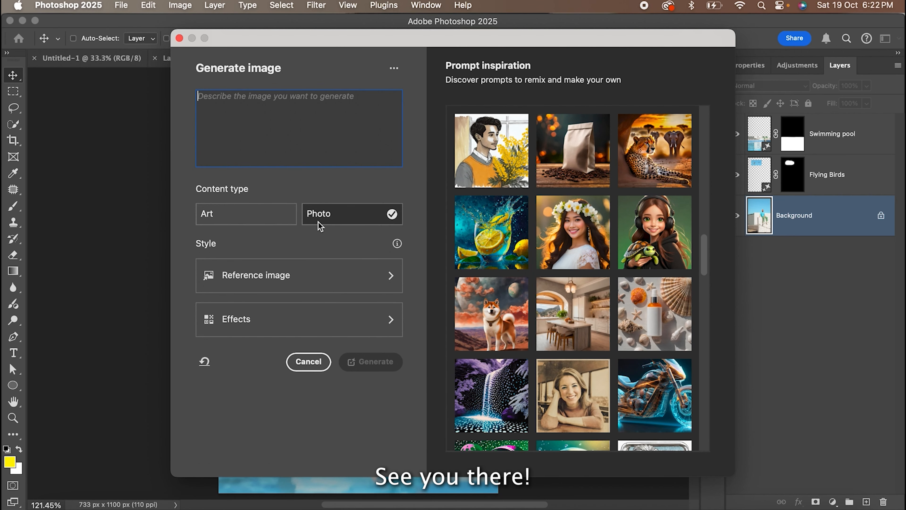
click(324, 275)
click(326, 320)
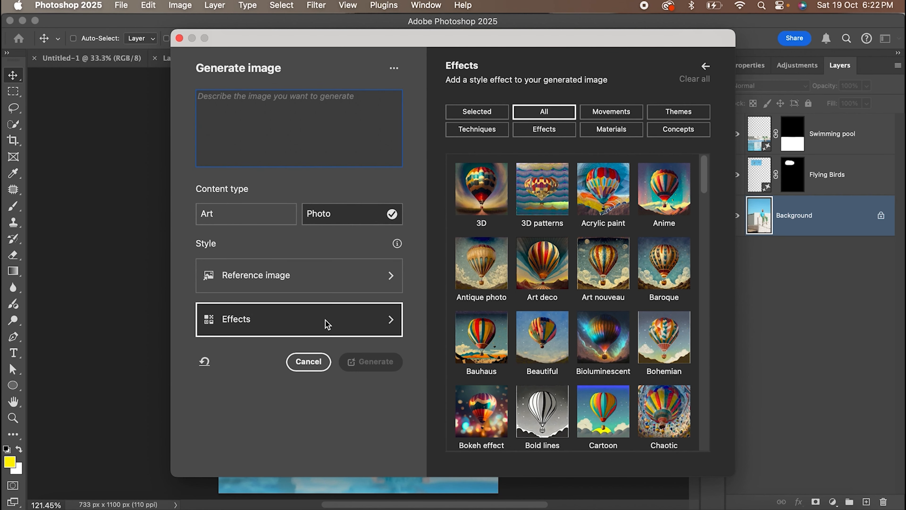